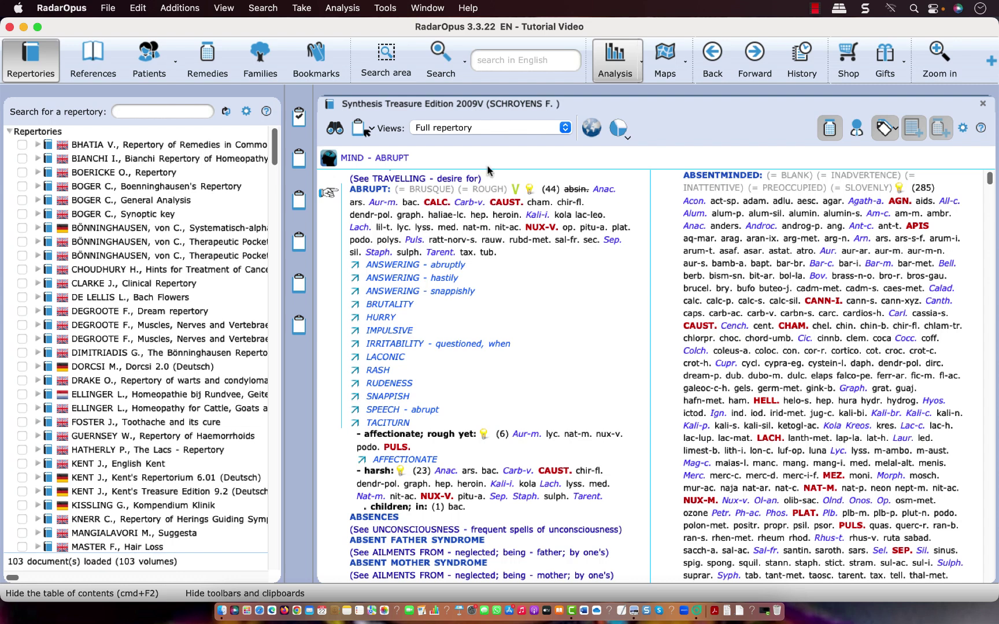
Keep the Full repertory view and show author abbreviations after each ABRUPT remedy, reading their cards.
{"action": "left_click", "coordinate": [566, 129]}
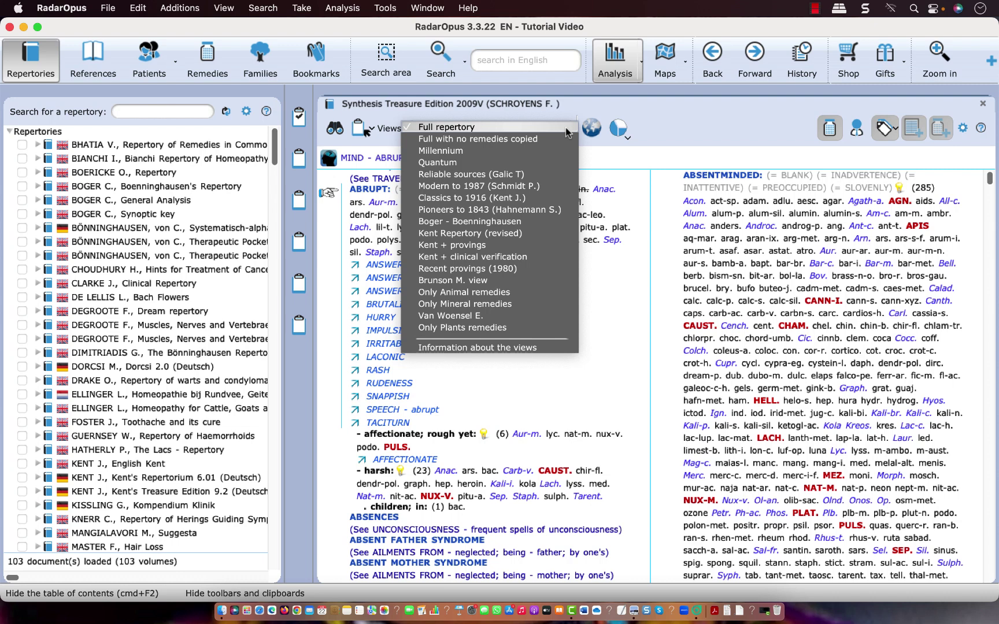
{"action": "left_click", "coordinate": [566, 129]}
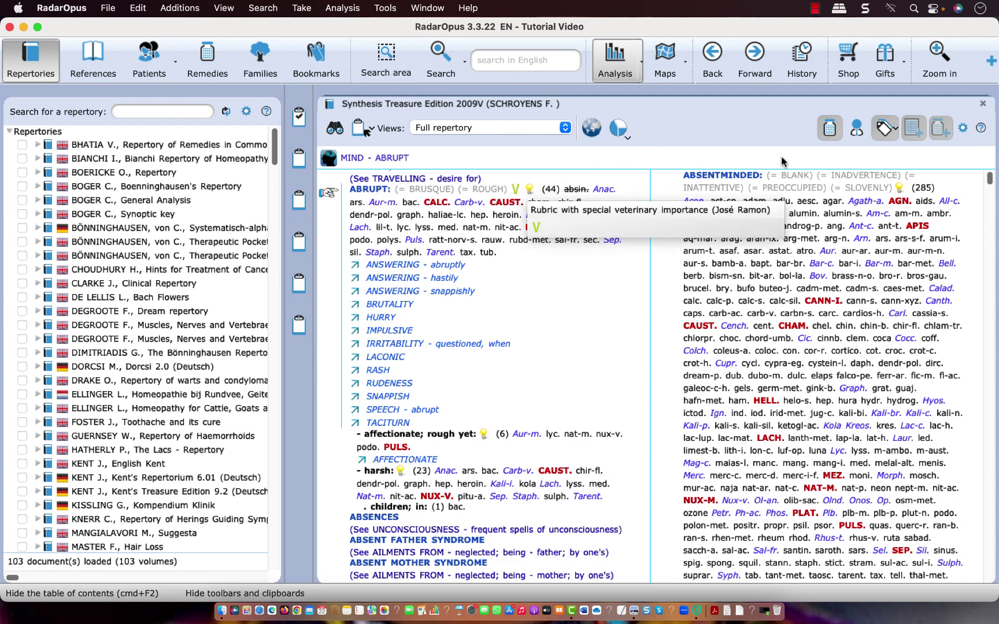
{"action": "left_click", "coordinate": [856, 128]}
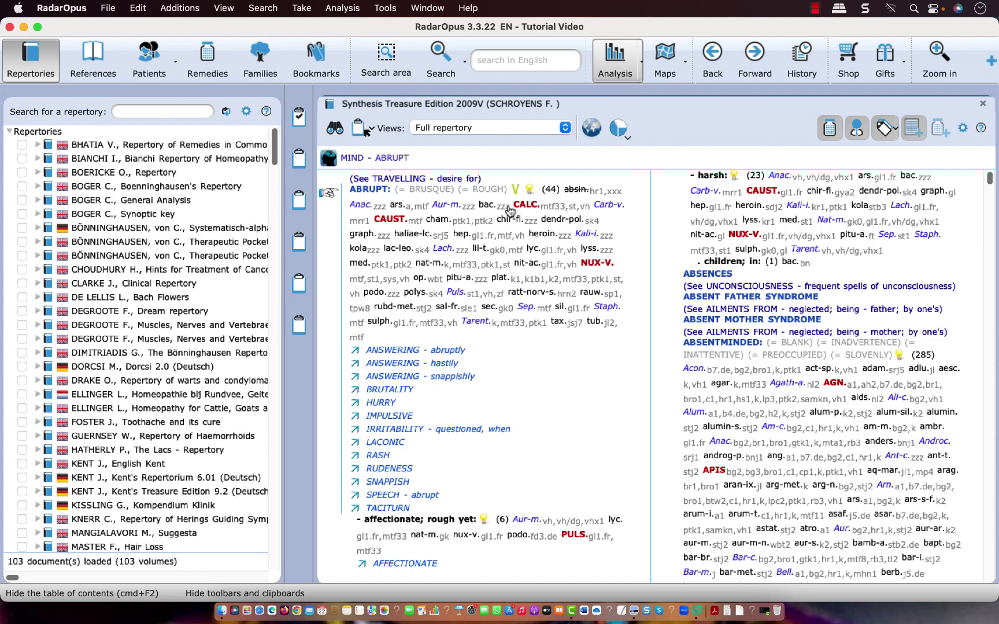
{"action": "mouse_move", "coordinate": [507, 214]}
{"action": "mouse_move", "coordinate": [449, 271]}
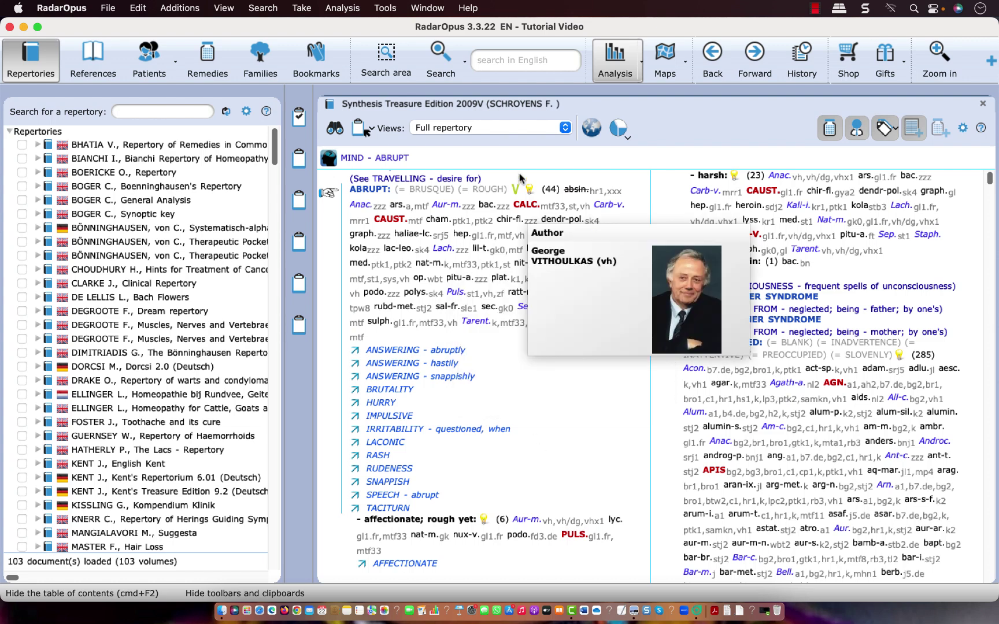
Filter the repertory list by 'syn' and open Synthesis Adonis.
{"action": "left_click", "coordinate": [170, 112]}
{"action": "type", "text": "syn"}
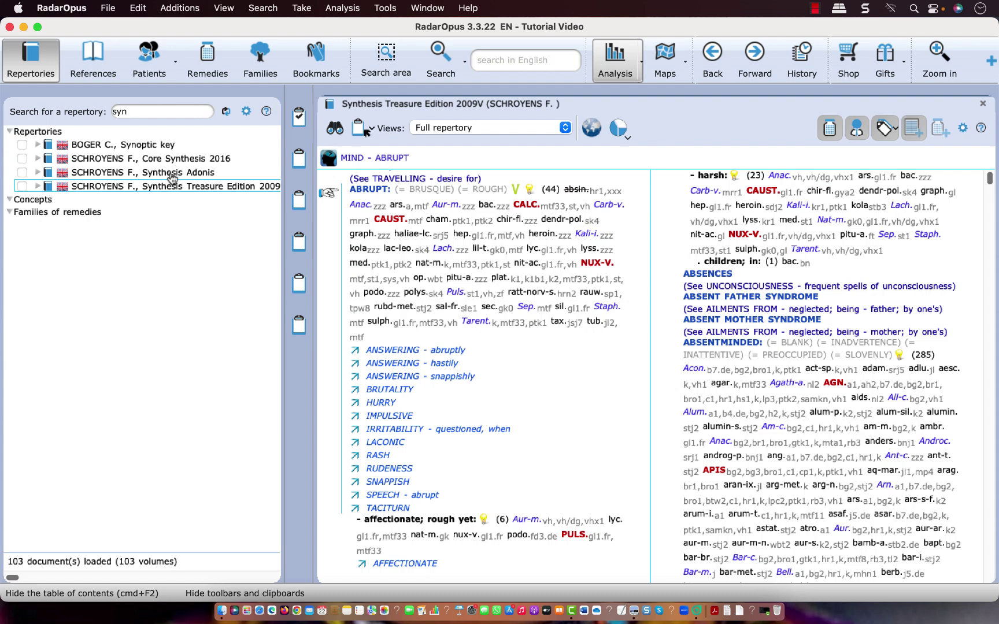
{"action": "double_click", "coordinate": [171, 175]}
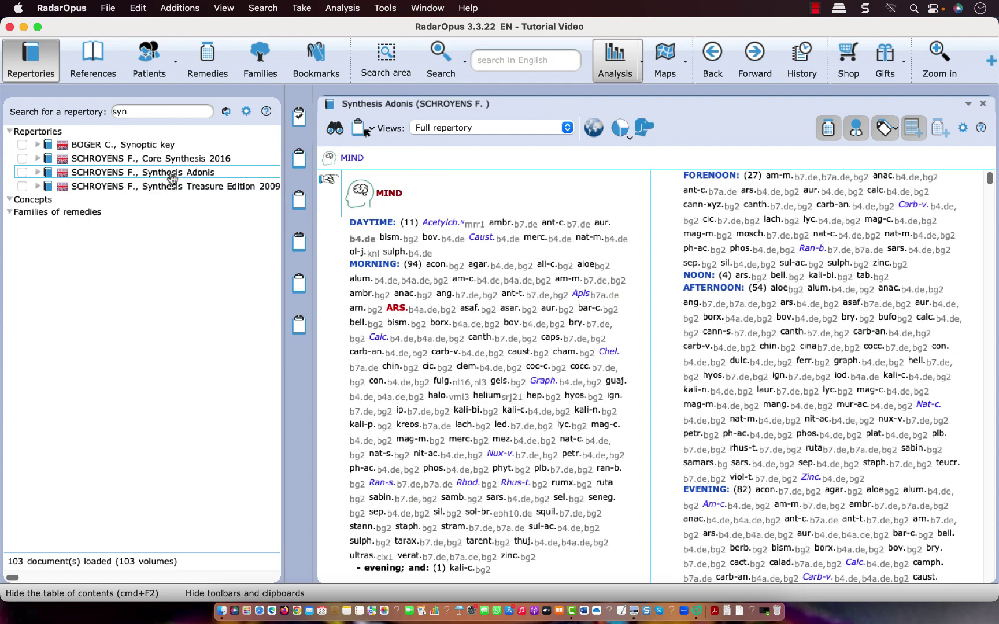
Navigate to the MIND – ABRUPT rubric using 'mi' and 'abr' in the Navigation window.
{"action": "type", "text": "mi"}
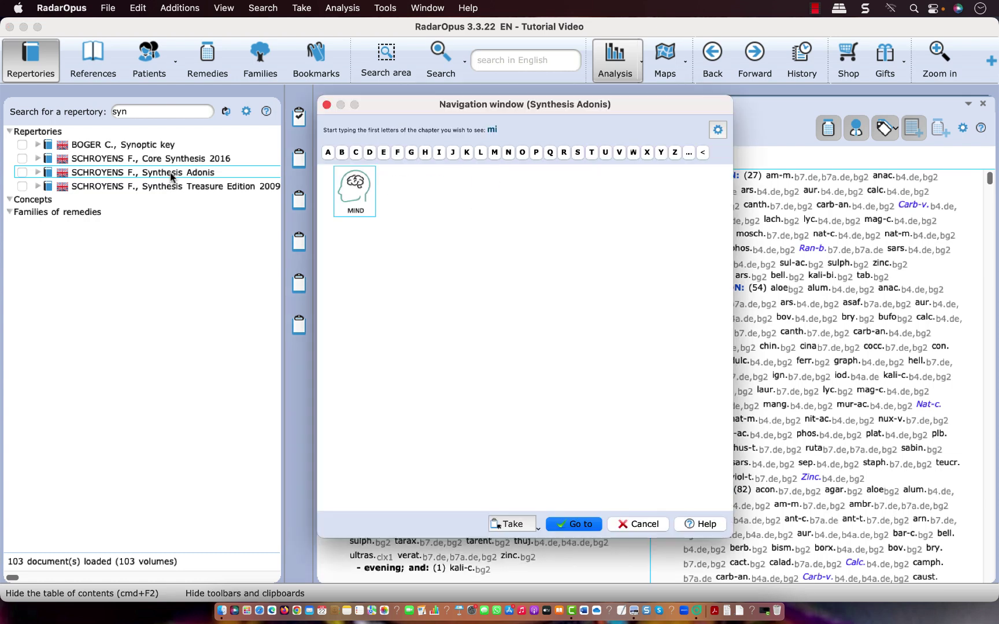
{"action": "key", "text": "Return"}
{"action": "type", "text": "abr"}
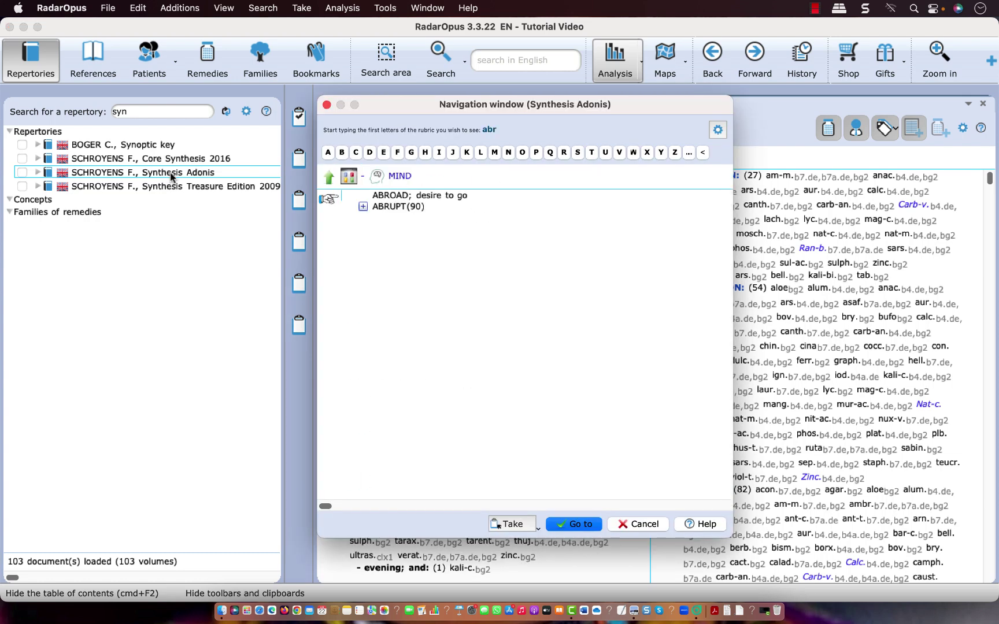
{"action": "key", "text": "Down"}
{"action": "key", "text": "Return"}
{"action": "key", "text": "Return"}
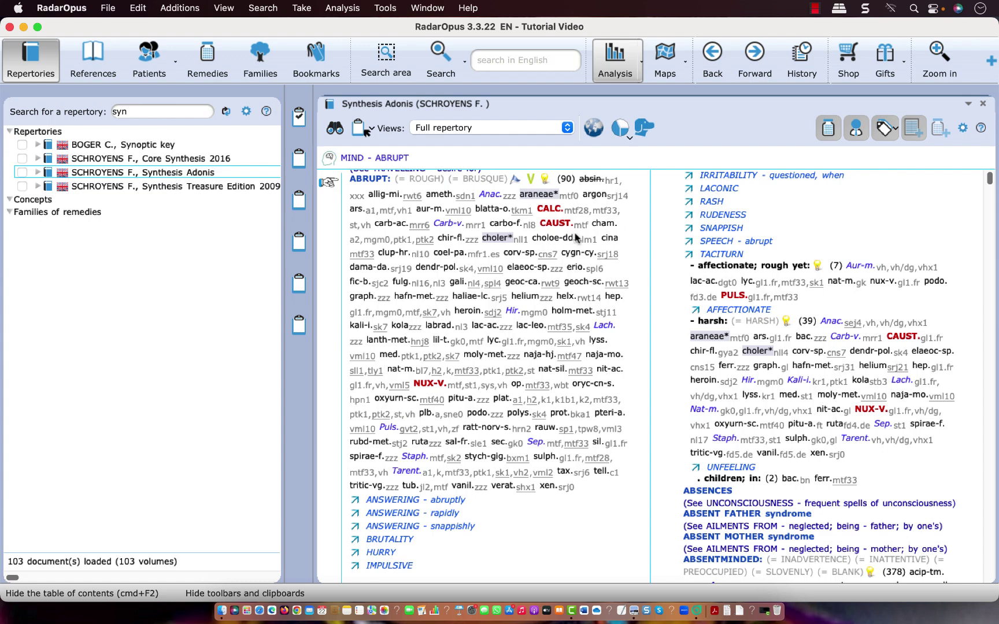
{"action": "left_click", "coordinate": [858, 135]}
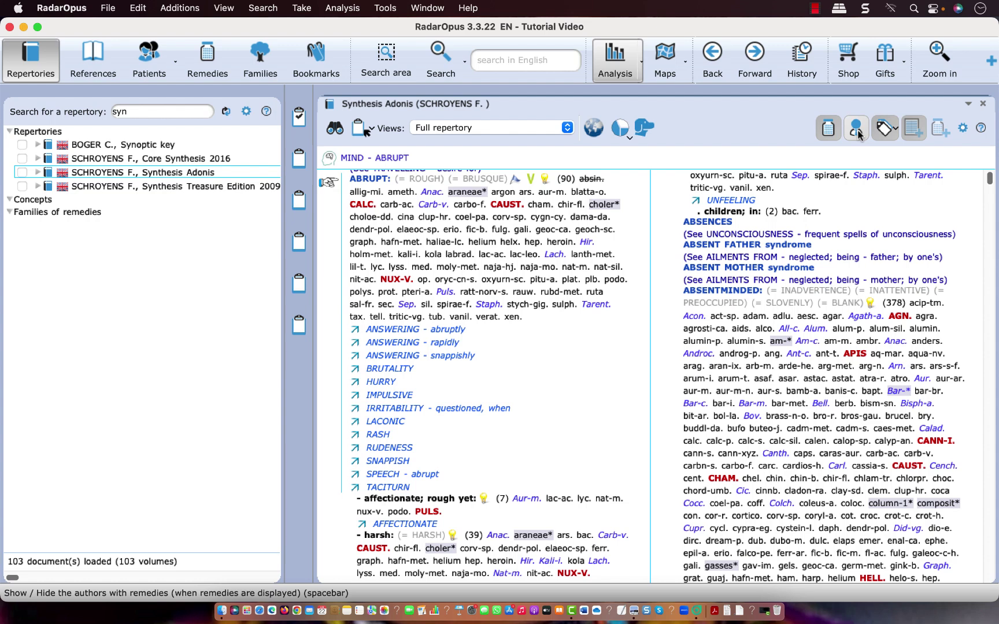
{"action": "left_click", "coordinate": [859, 134]}
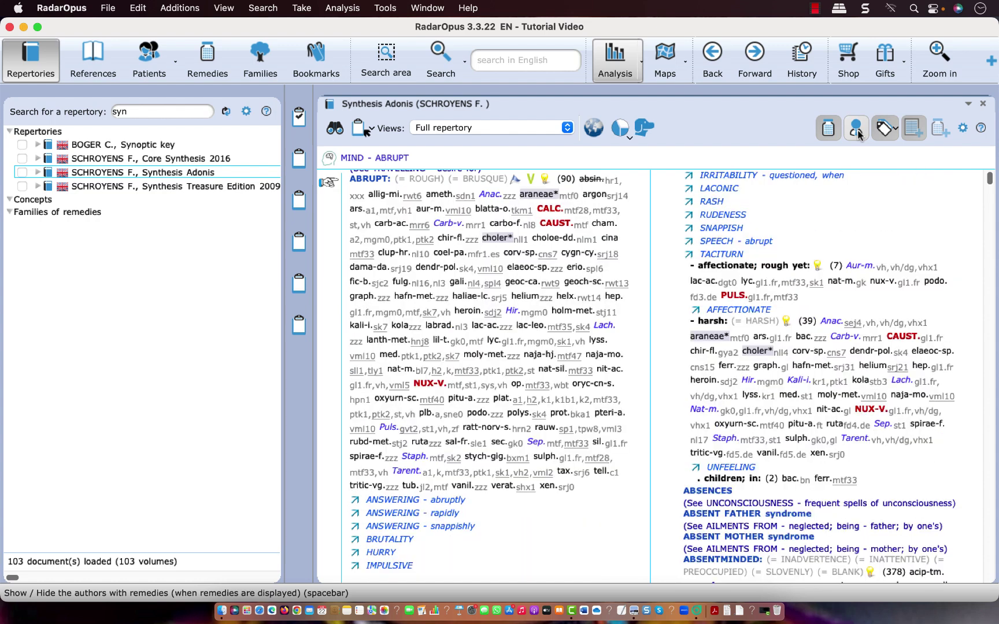
{"action": "left_click", "coordinate": [828, 129]}
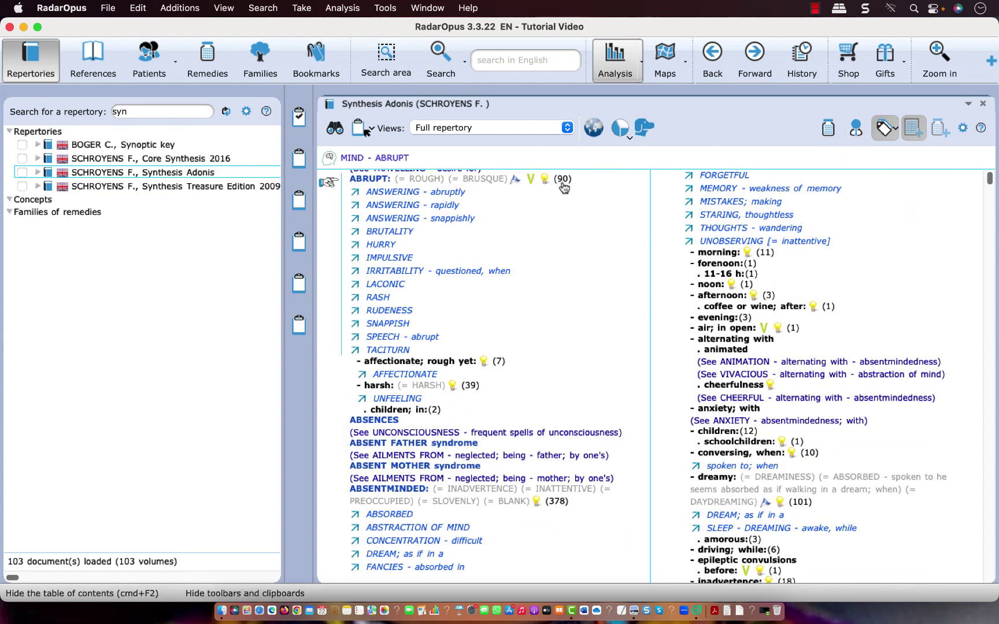
{"action": "mouse_move", "coordinate": [564, 183]}
{"action": "left_click", "coordinate": [563, 185]}
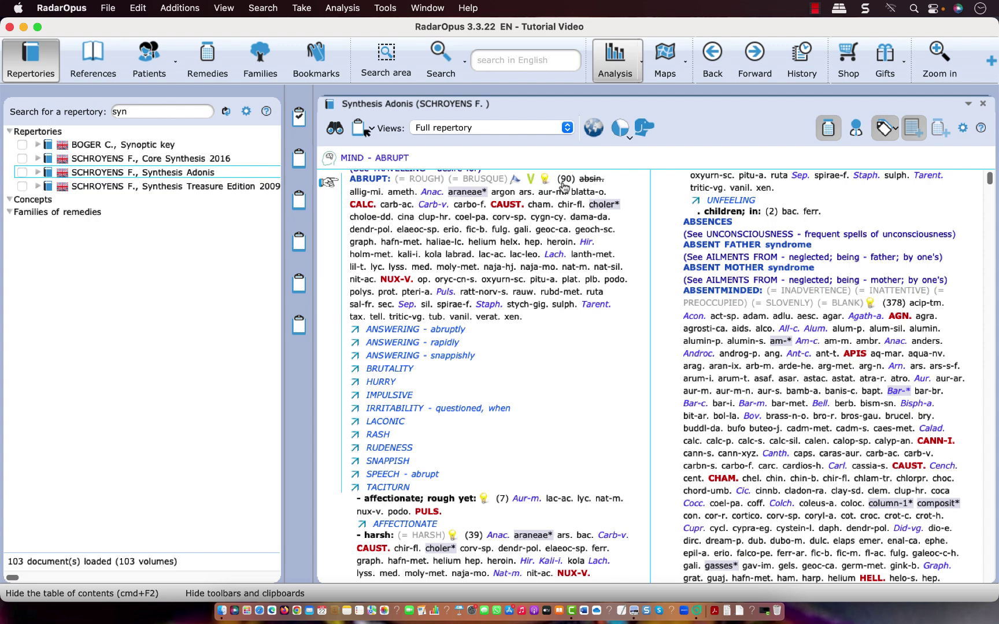
{"action": "key", "text": "super+shift+a"}
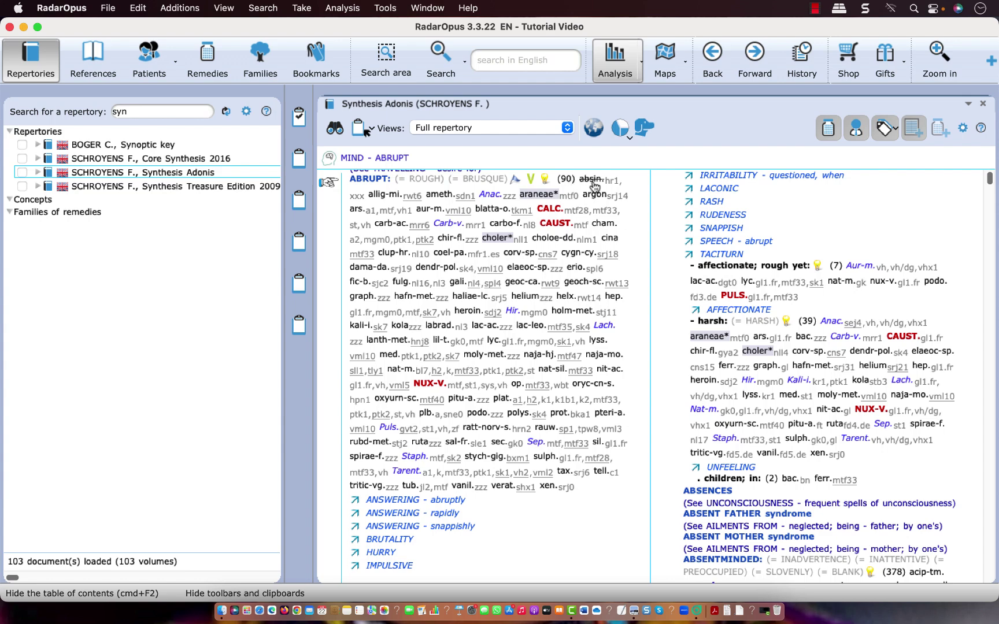
{"action": "mouse_move", "coordinate": [595, 186]}
{"action": "mouse_move", "coordinate": [587, 229]}
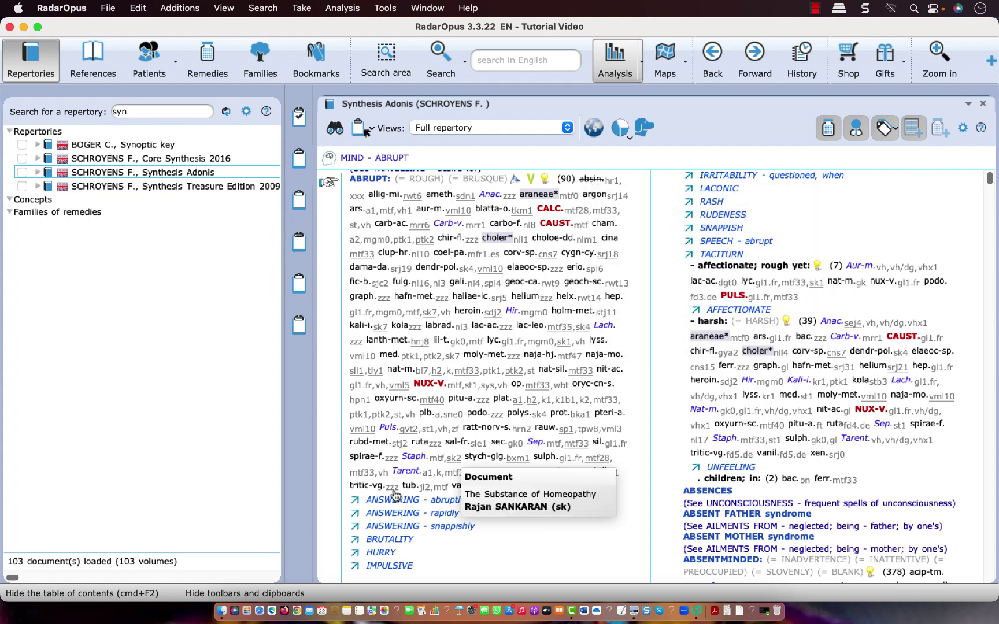
{"action": "mouse_move", "coordinate": [394, 493]}
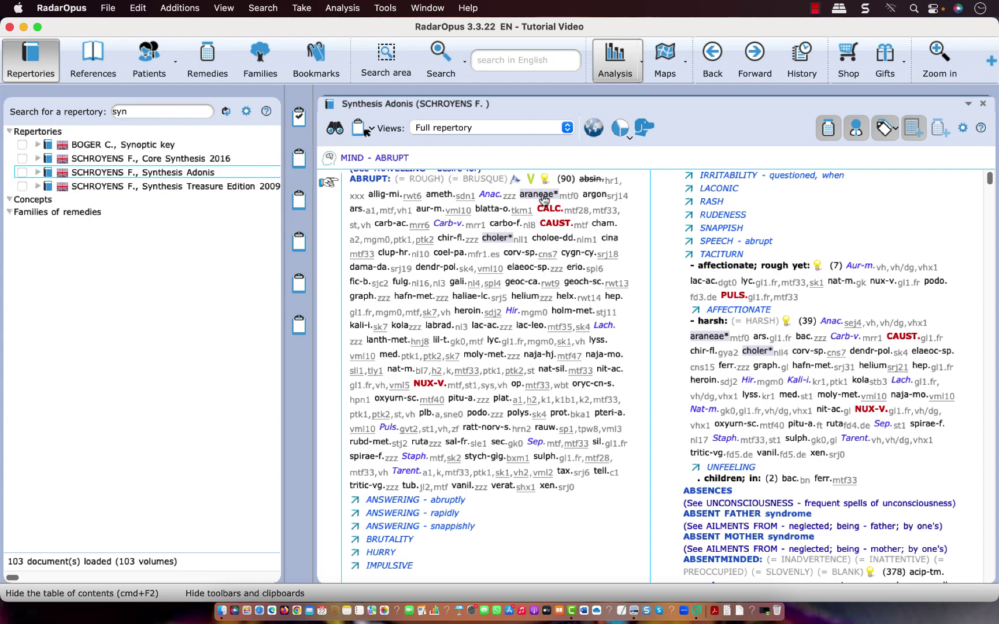
{"action": "left_click", "coordinate": [706, 339]}
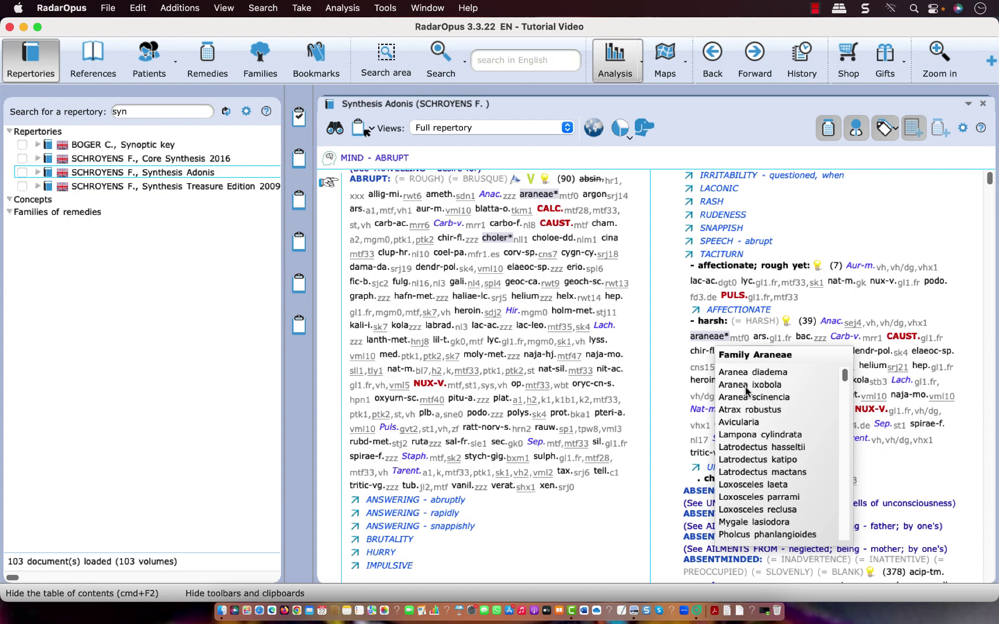
{"action": "left_click", "coordinate": [963, 133]}
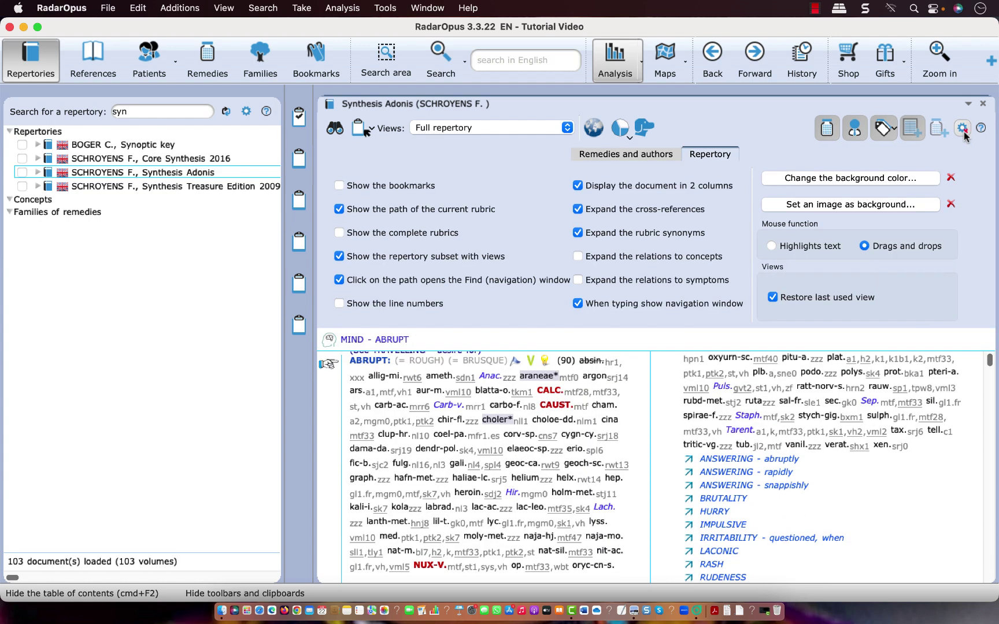
{"action": "left_click", "coordinate": [636, 156]}
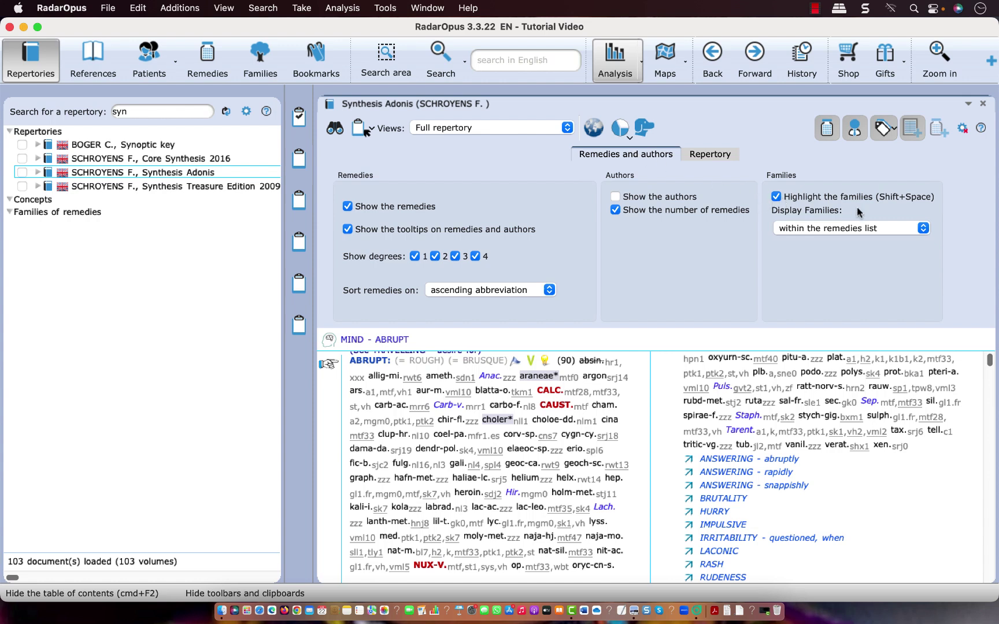
{"action": "left_click", "coordinate": [924, 230]}
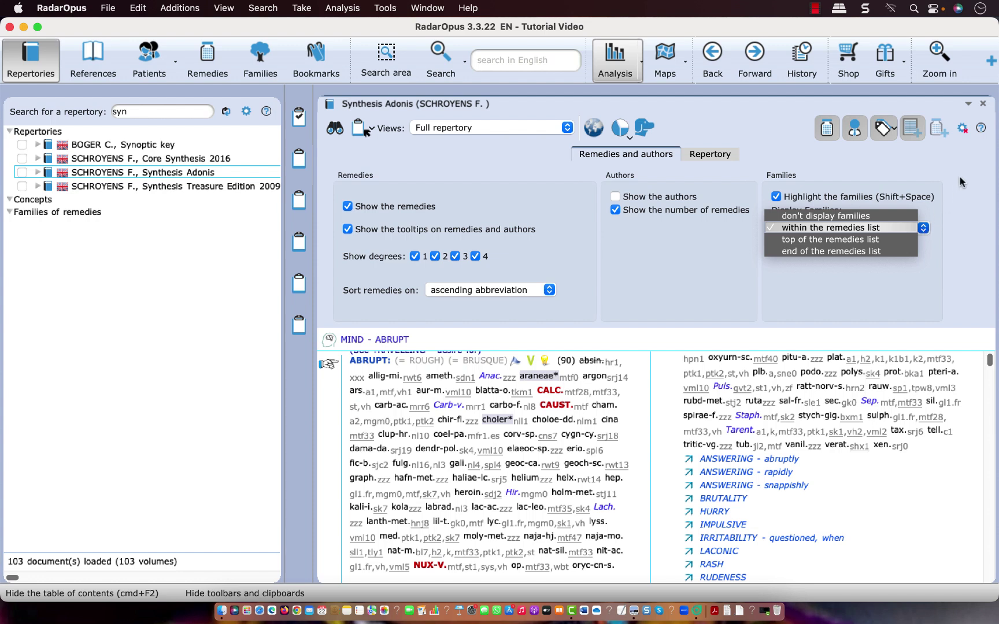
{"action": "left_click", "coordinate": [964, 135]}
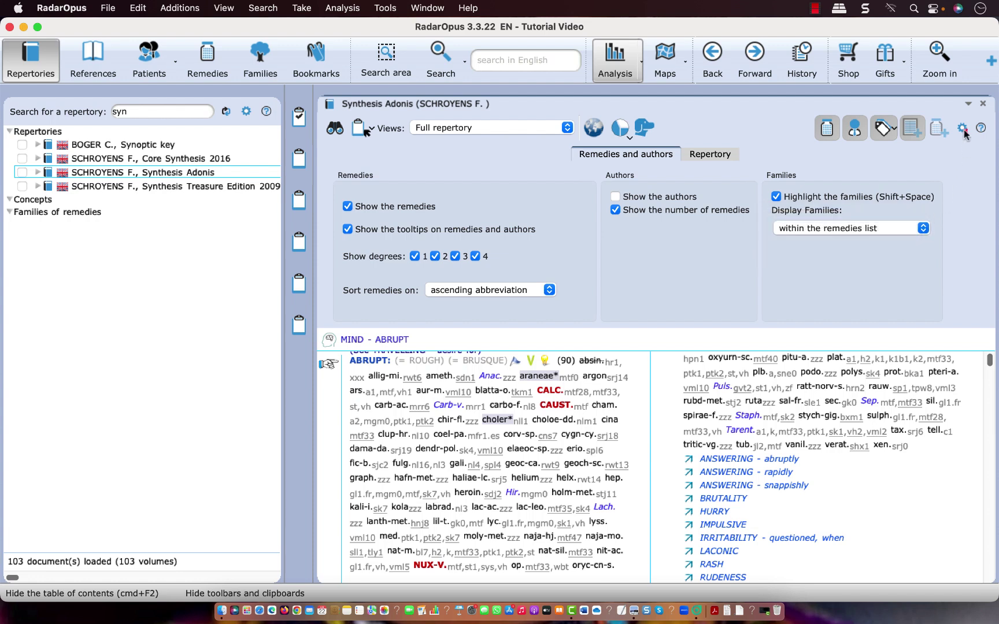
{"action": "left_click", "coordinate": [964, 134]}
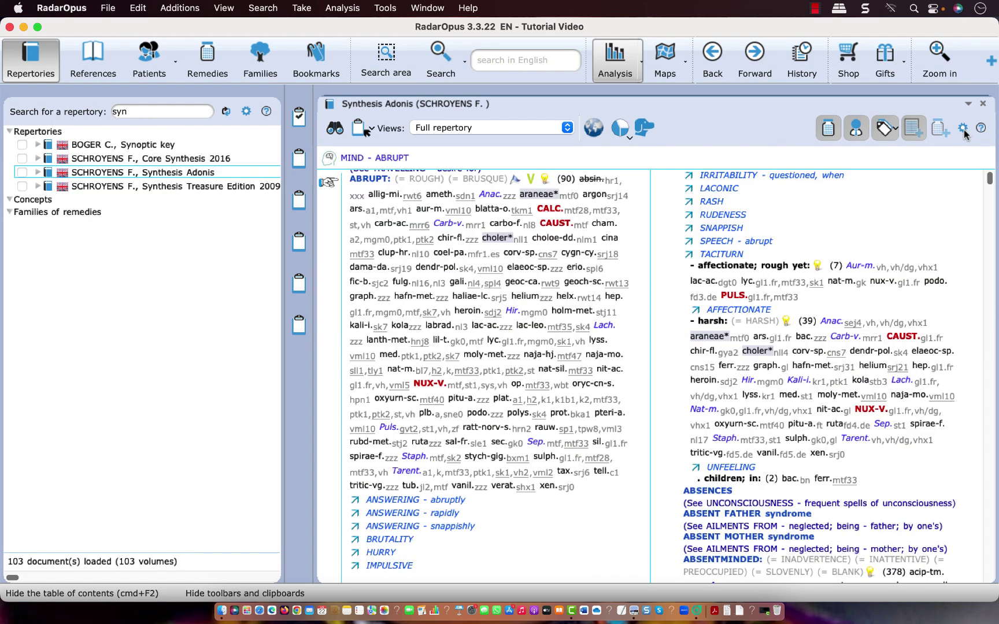
Open the Views dropdown to list the Synthesis Adonis repertory views.
{"action": "left_click", "coordinate": [568, 131]}
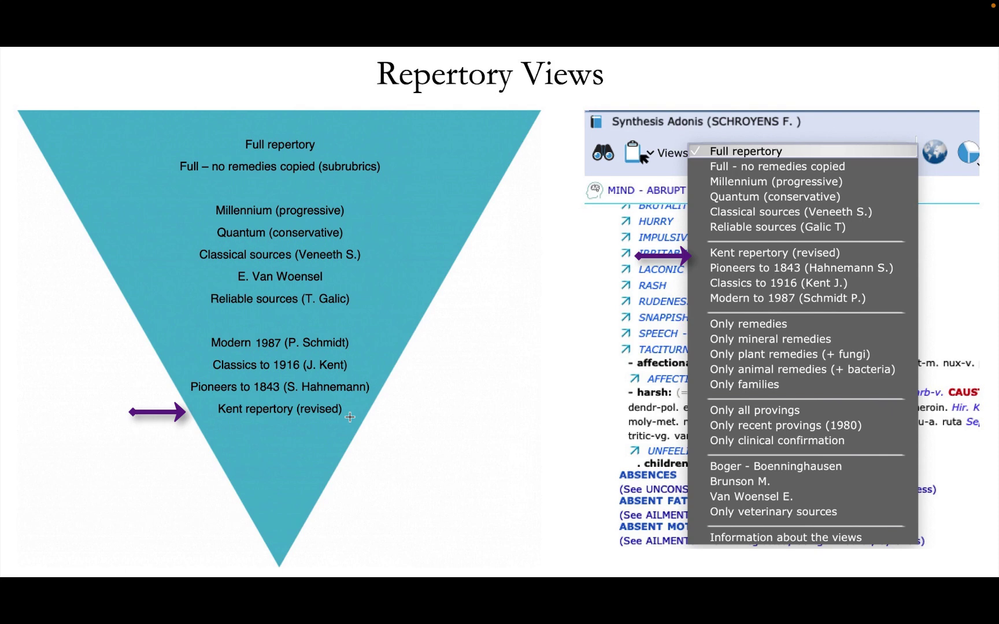
Advance the slide to point out the Pioneers to 1843, Classics to 1916 and Modern 1987 views.
{"action": "key", "text": "Right"}
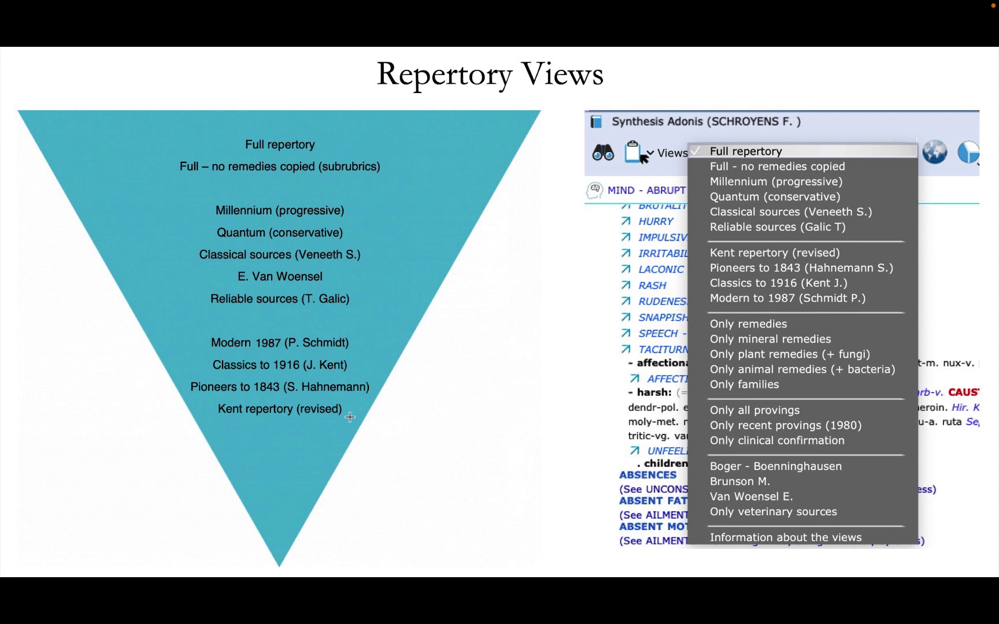
{"action": "key", "text": "Right"}
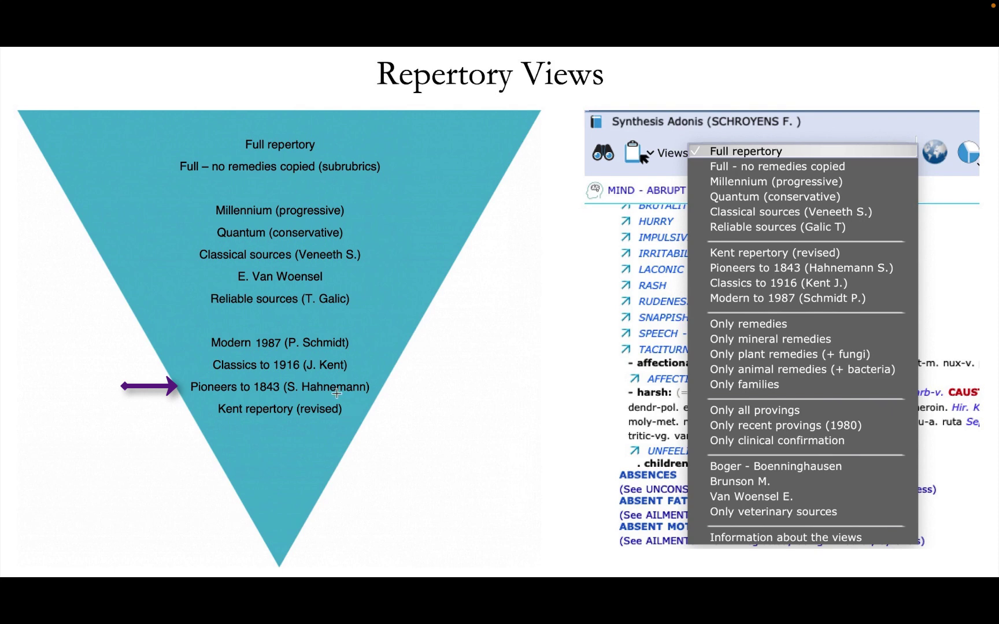
{"action": "key", "text": "Right"}
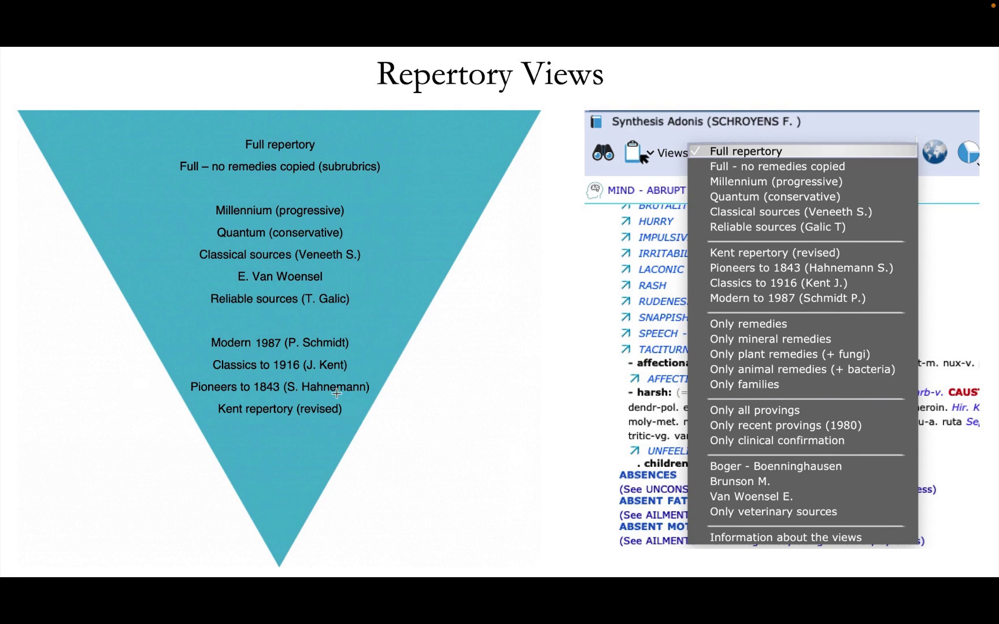
{"action": "key", "text": "Right"}
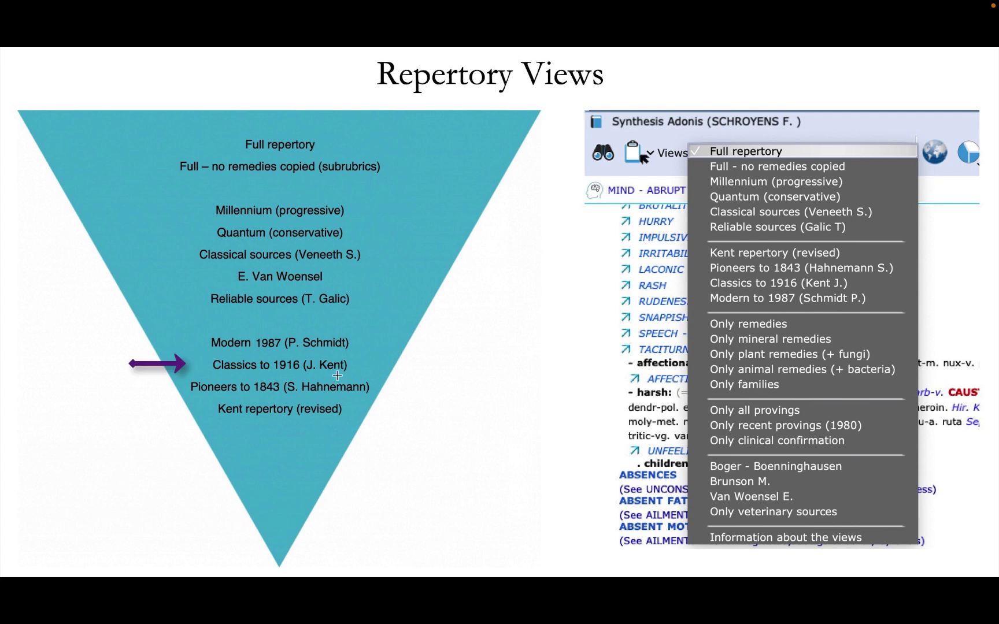
{"action": "key", "text": "Right"}
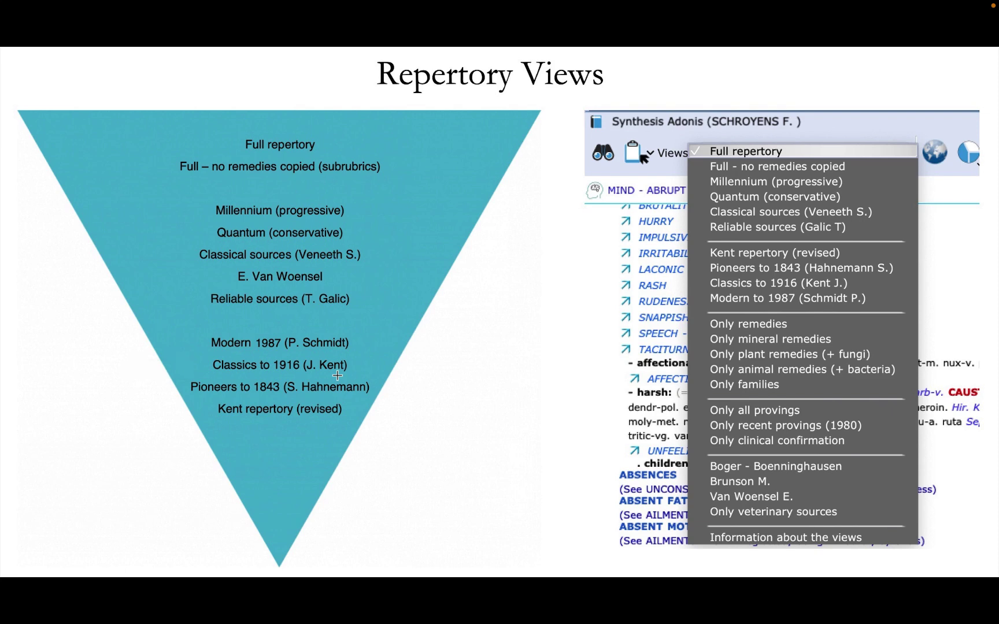
{"action": "key", "text": "Right"}
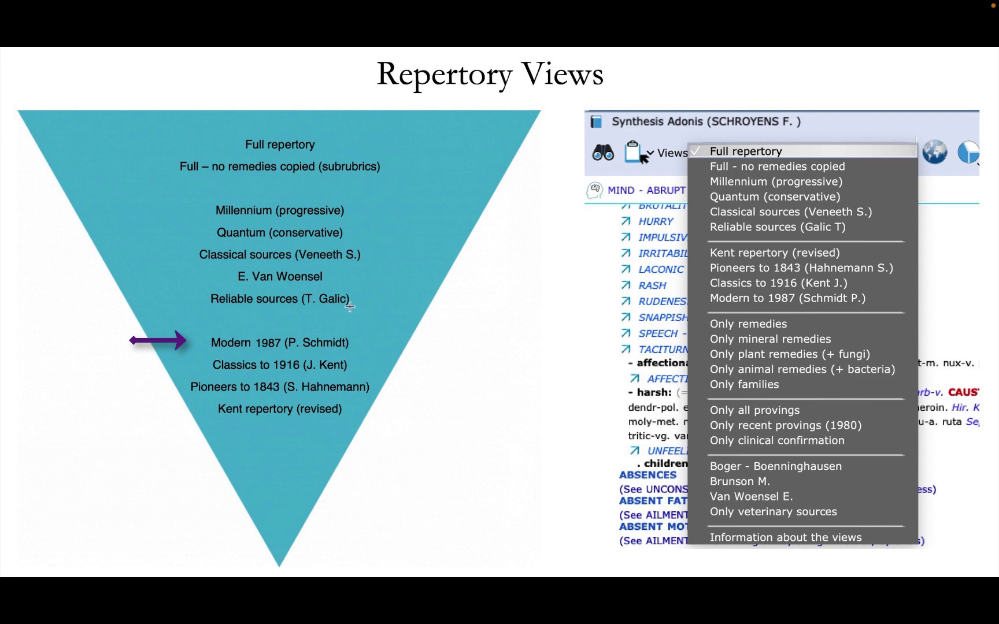
{"action": "key", "text": "Right"}
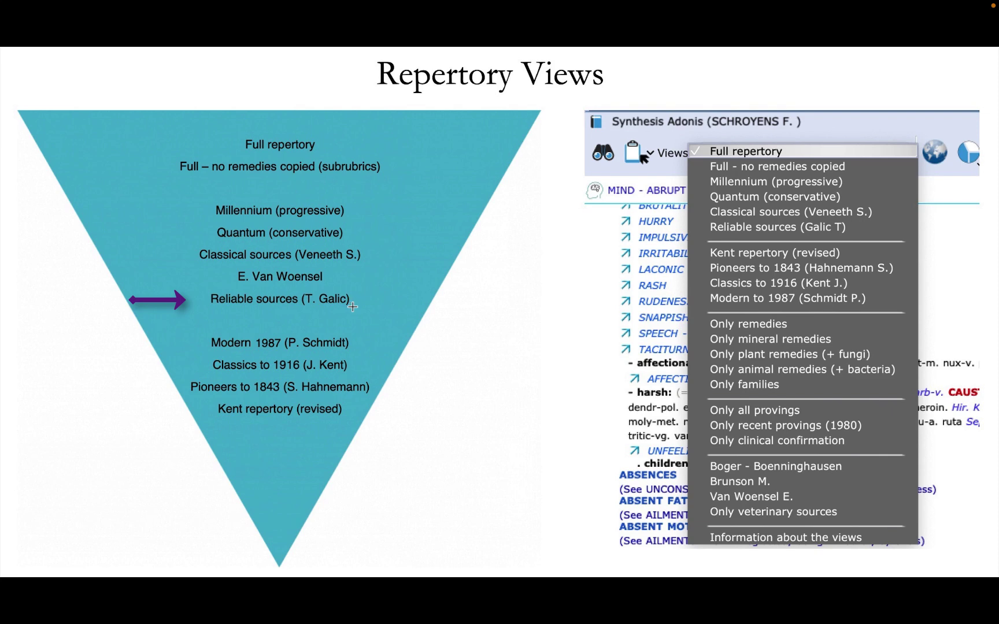
Continue past Reliable sources and Van Woensel until the arrow marks Full repertory.
{"action": "key", "text": "Right"}
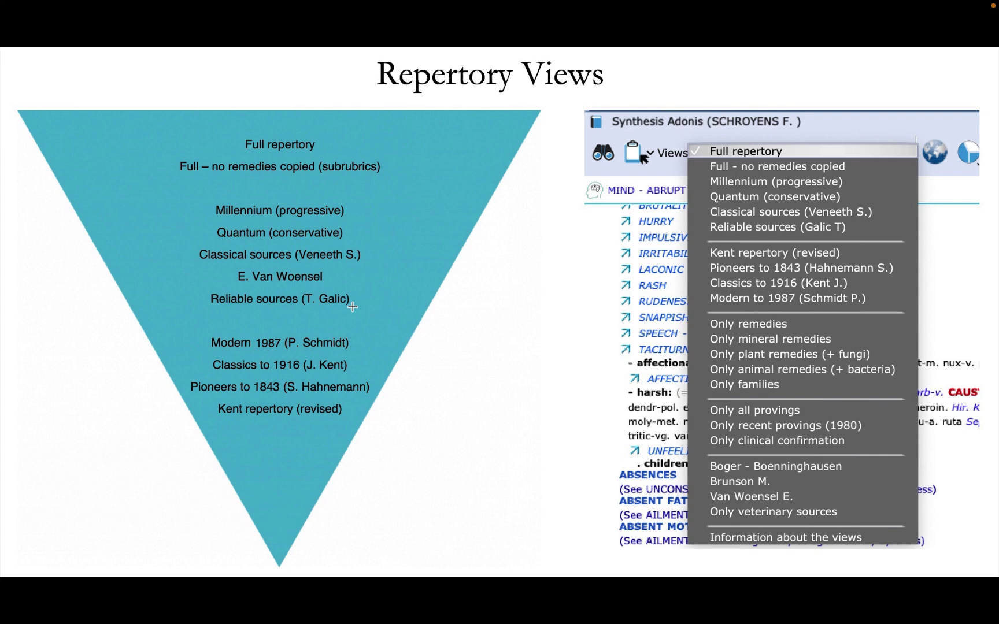
{"action": "key", "text": "Right"}
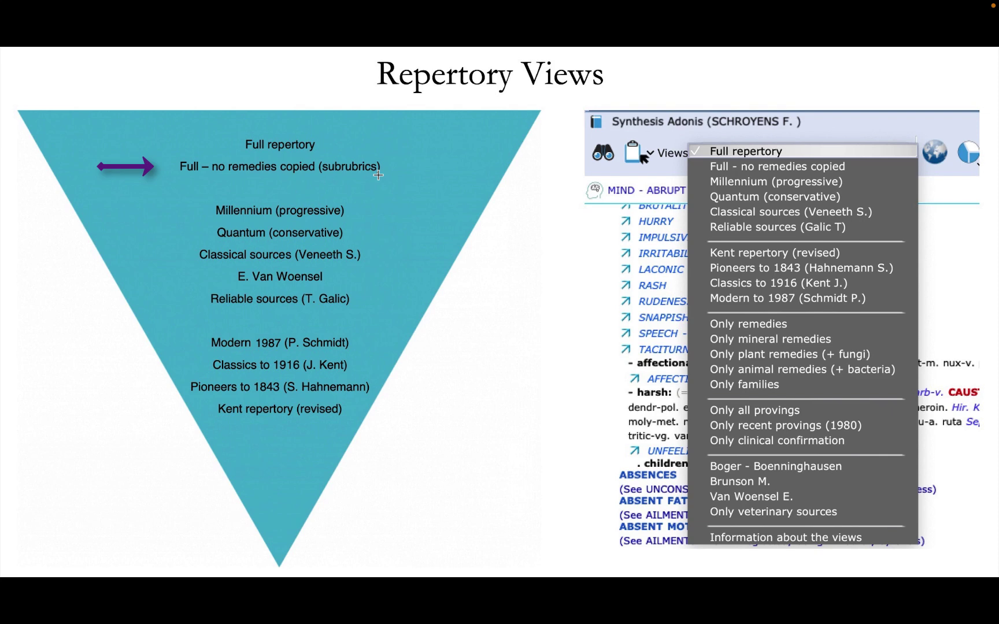
{"action": "key", "text": "Right"}
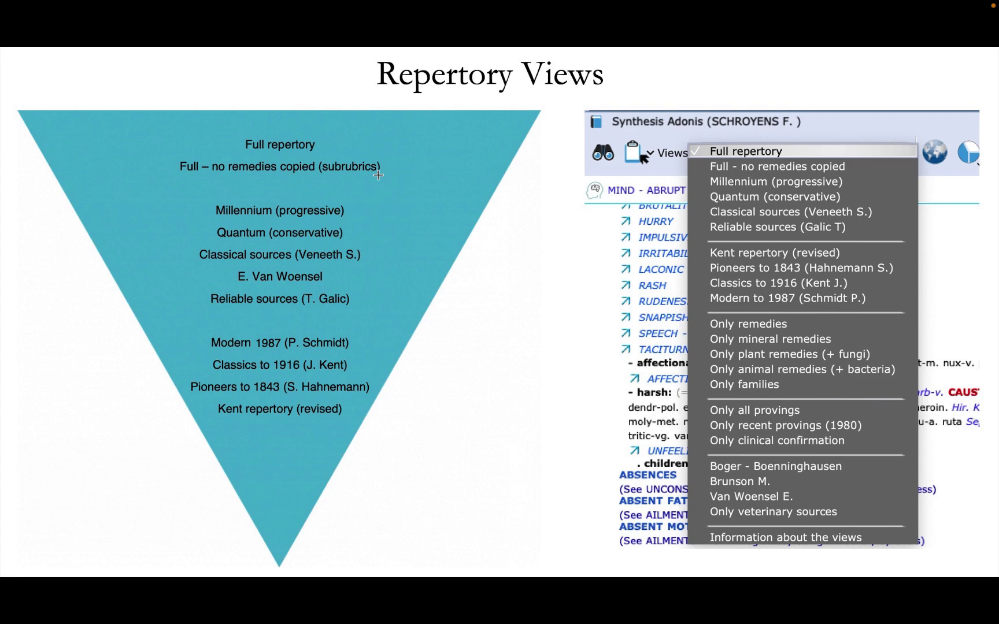
{"action": "key", "text": "Right"}
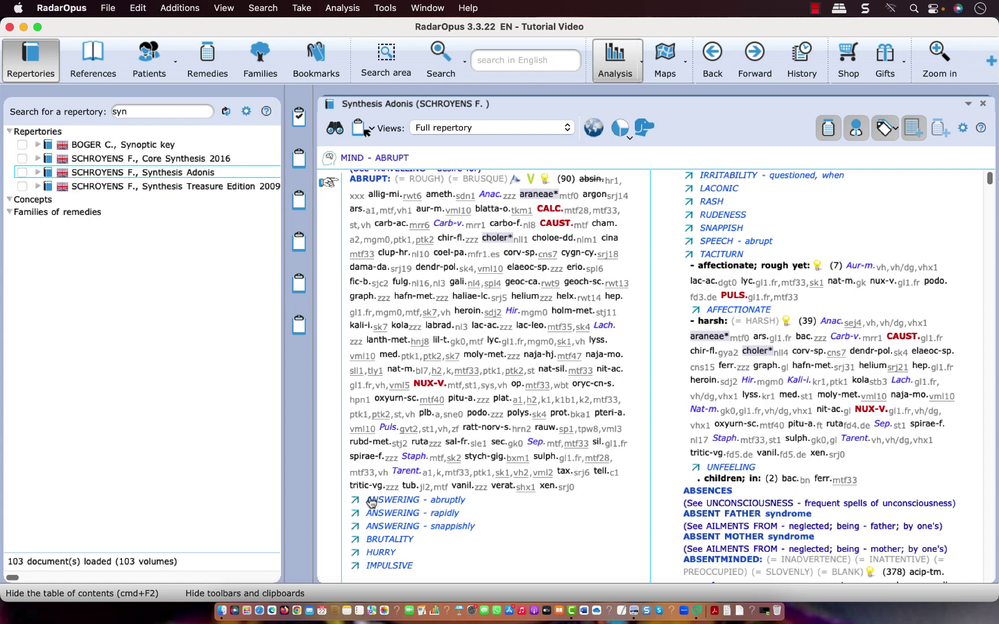
Switch the view to Full - no remedies copied, then Millennium (progressive), leaving ABRUPT 62 remedies.
{"action": "mouse_move", "coordinate": [394, 495]}
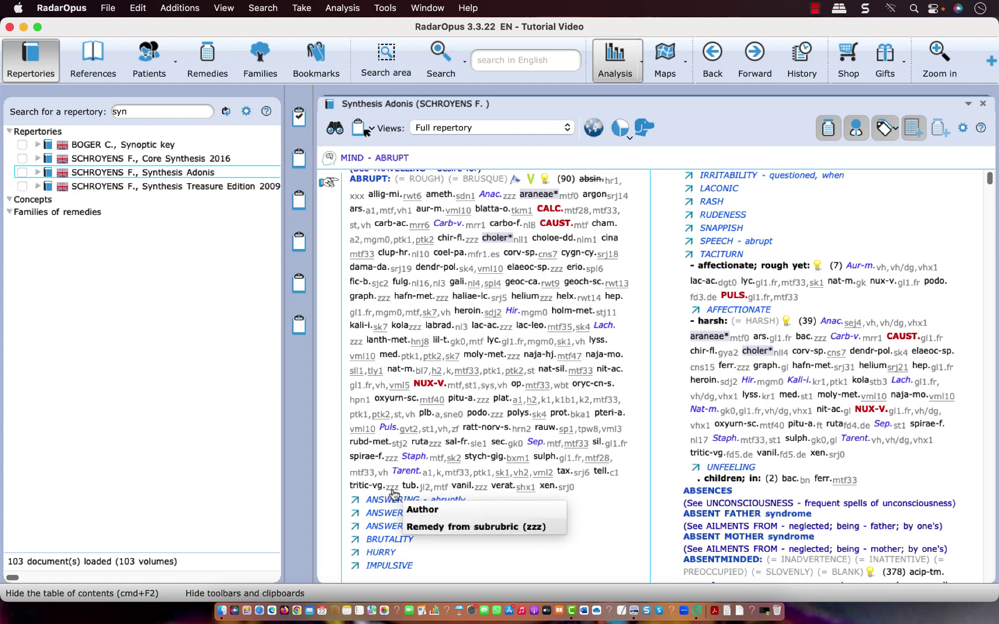
{"action": "left_click", "coordinate": [565, 128]}
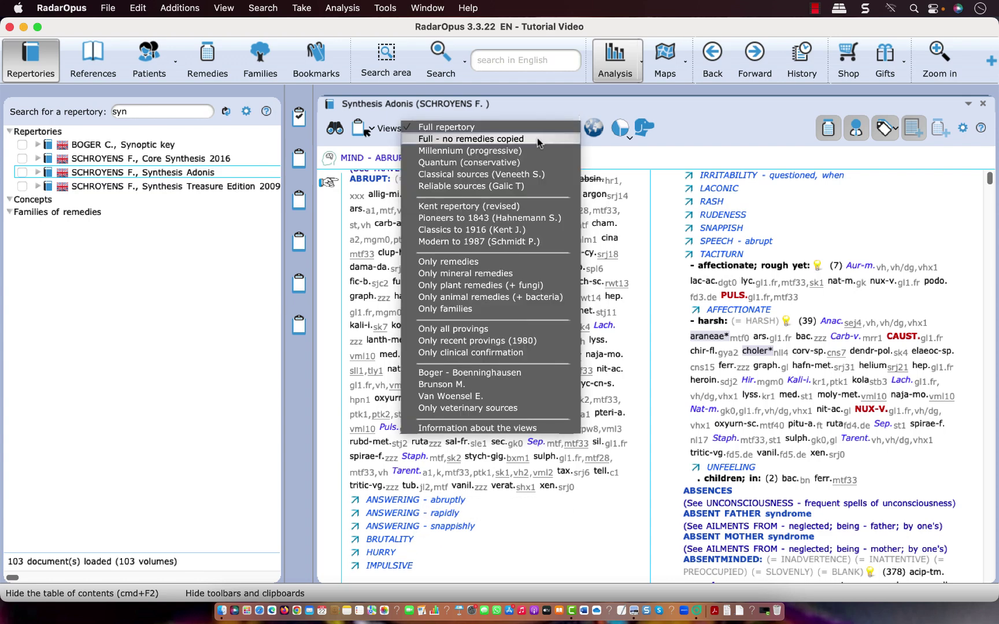
{"action": "left_click", "coordinate": [538, 143]}
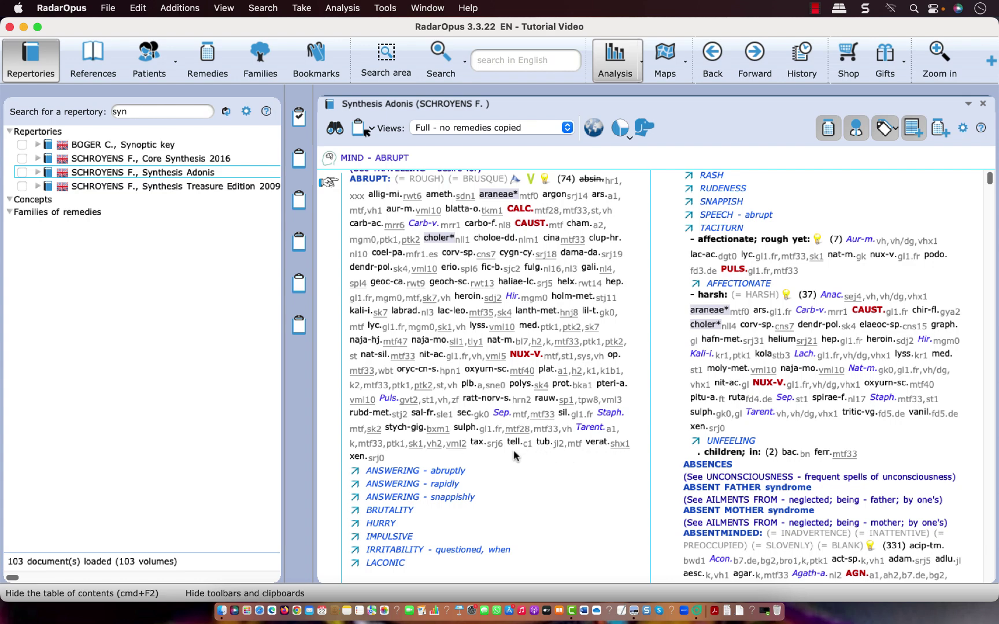
{"action": "left_click", "coordinate": [565, 130]}
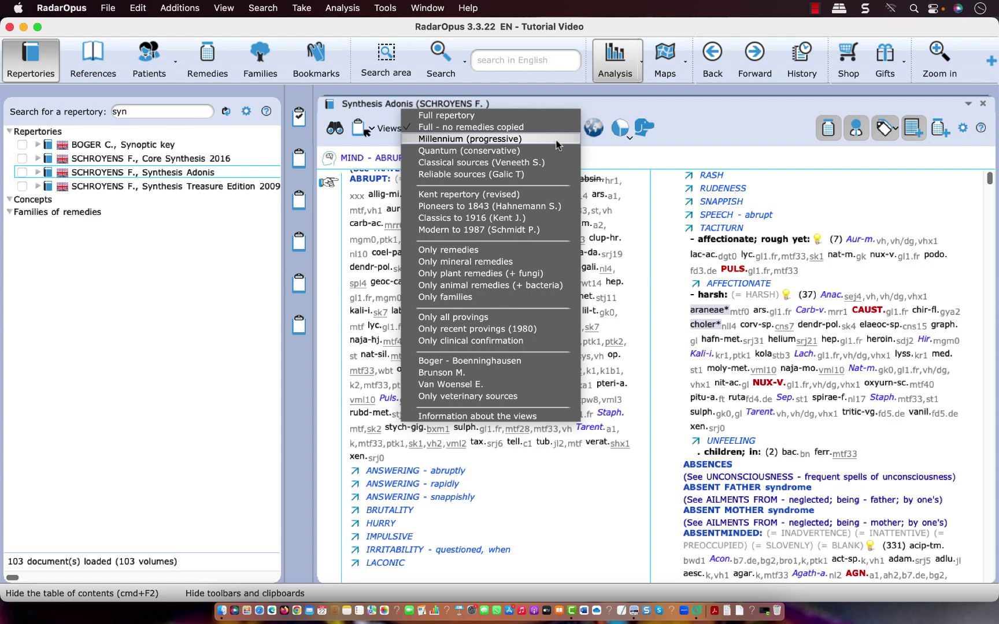
{"action": "left_click", "coordinate": [556, 139]}
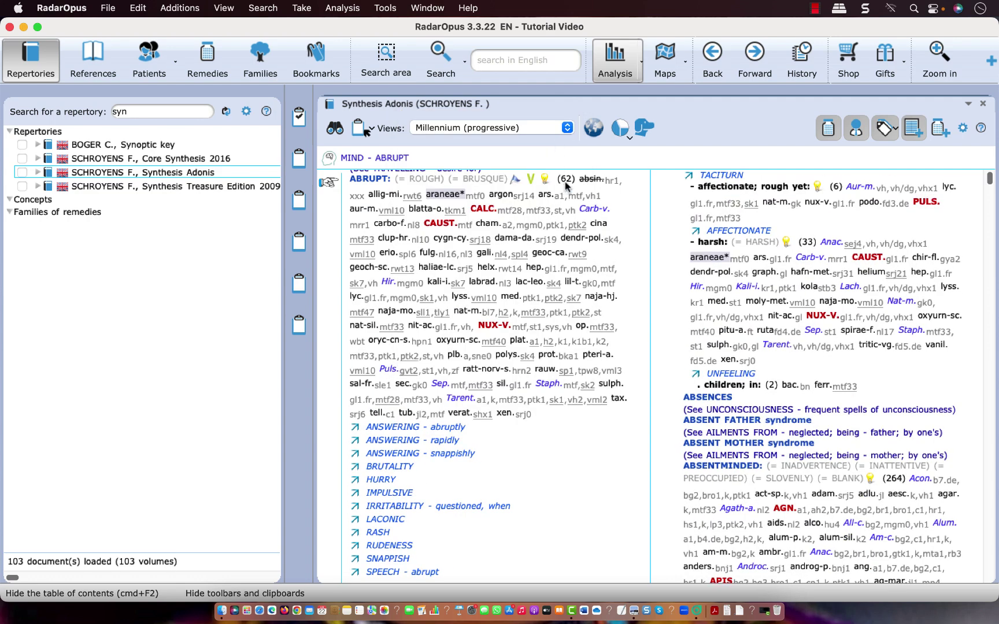
Turn on excluded-remedy counts, showing + (28) for ABRUPT, and open the Views list.
{"action": "left_click", "coordinate": [941, 133]}
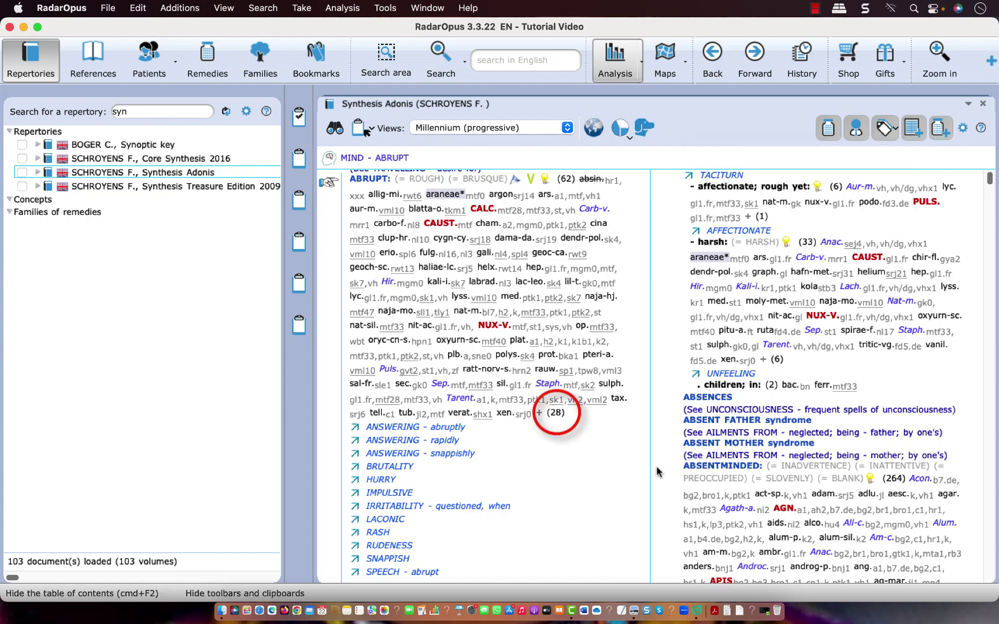
{"action": "mouse_move", "coordinate": [560, 416]}
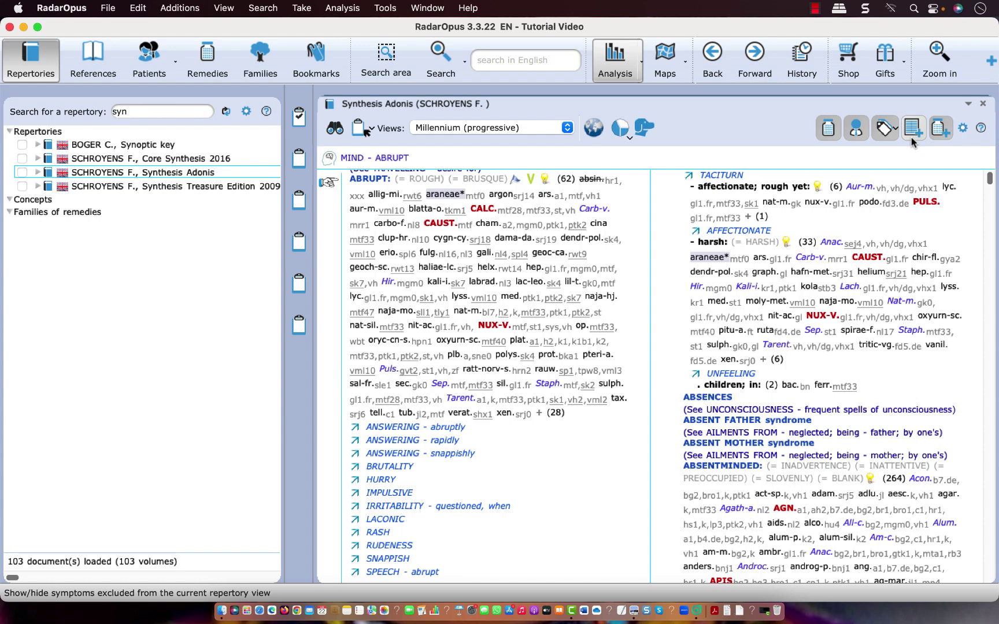
{"action": "left_click", "coordinate": [569, 127]}
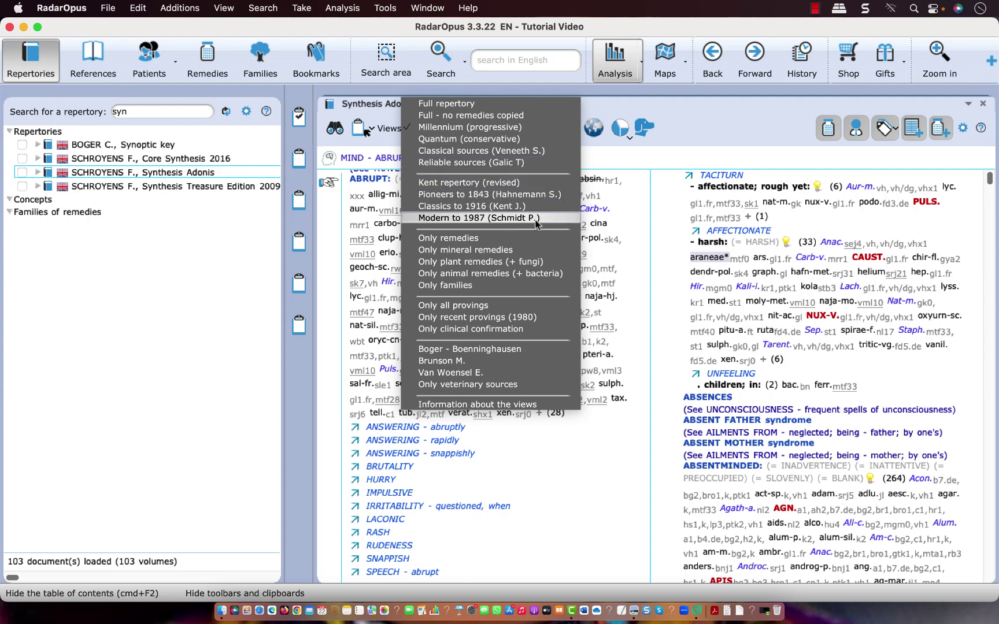
Switch to the Kent repertory (revised) view and scroll up to the start of MIND.
{"action": "left_click", "coordinate": [526, 184]}
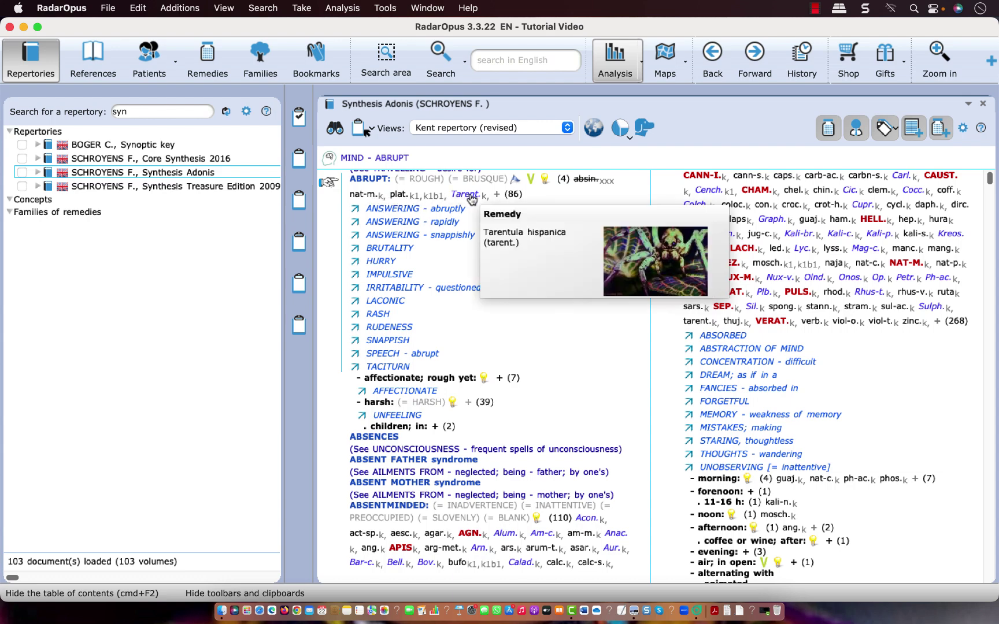
{"action": "mouse_move", "coordinate": [514, 198]}
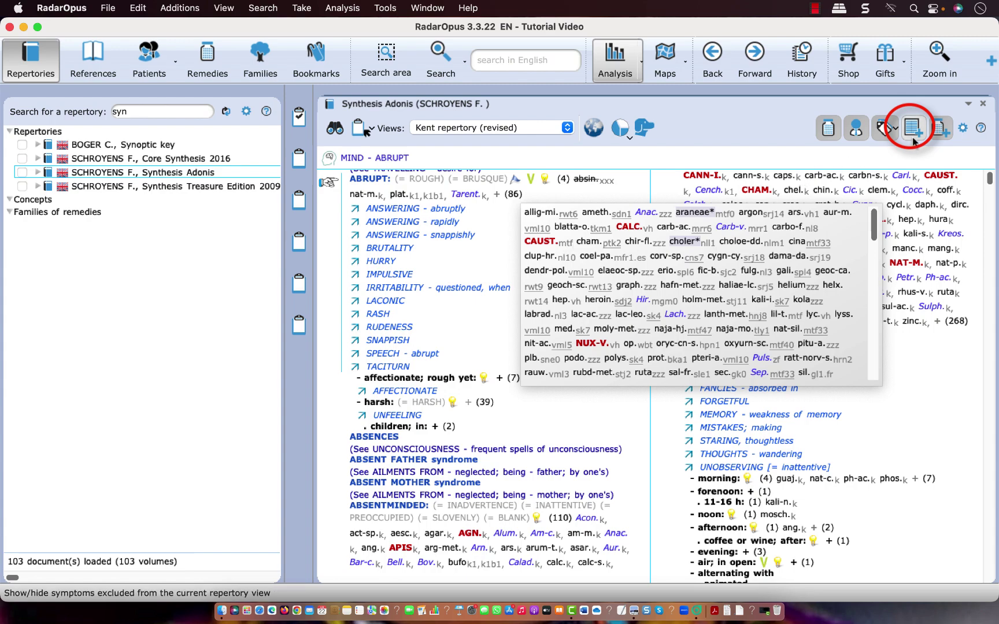
{"action": "scroll", "coordinate": [698, 230], "scroll_direction": "up", "scroll_amount": 10}
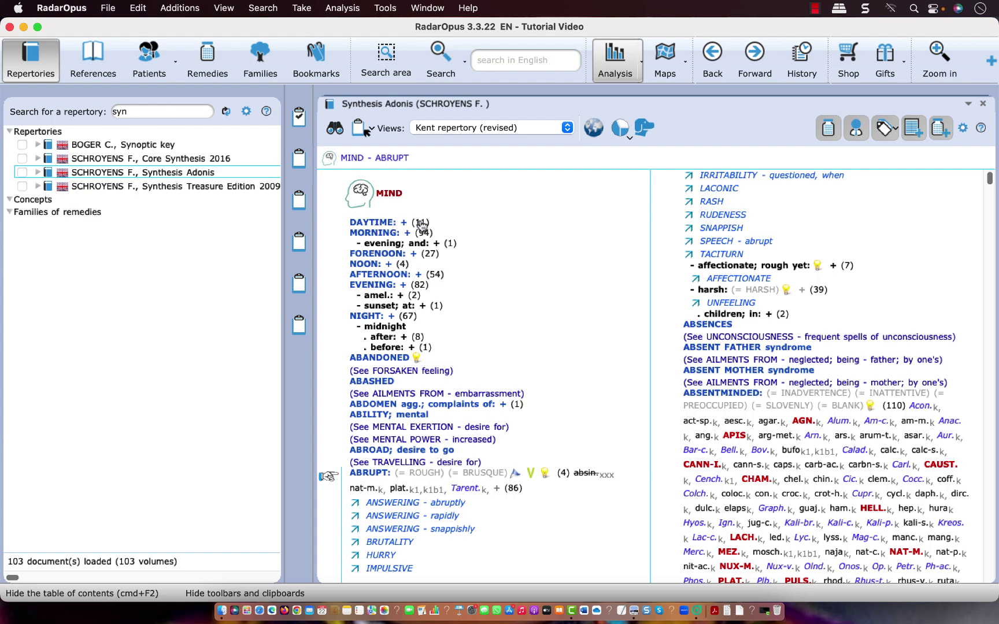
{"action": "mouse_move", "coordinate": [421, 226]}
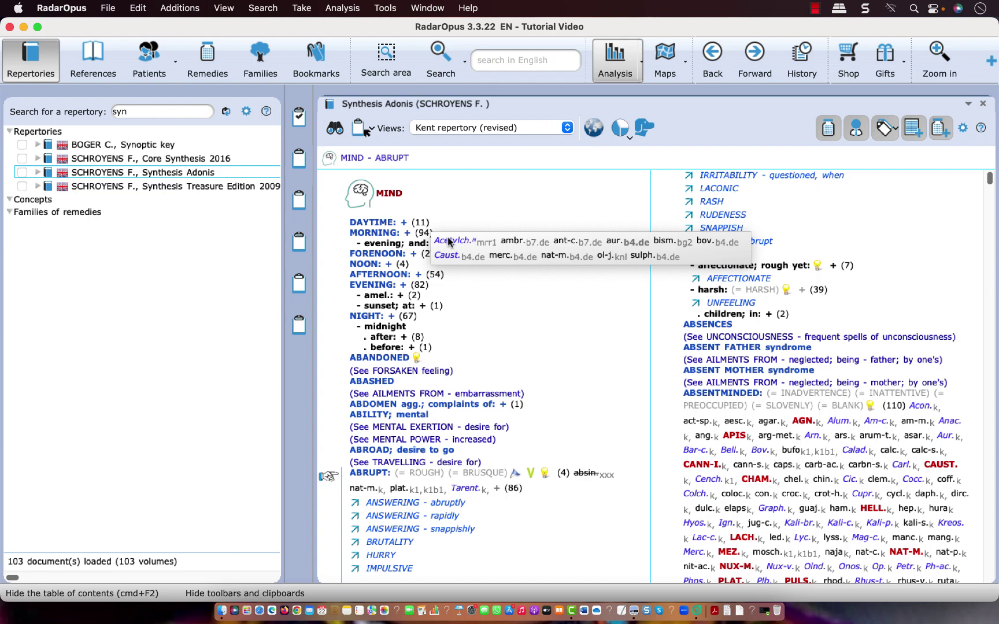
{"action": "left_click", "coordinate": [913, 133]}
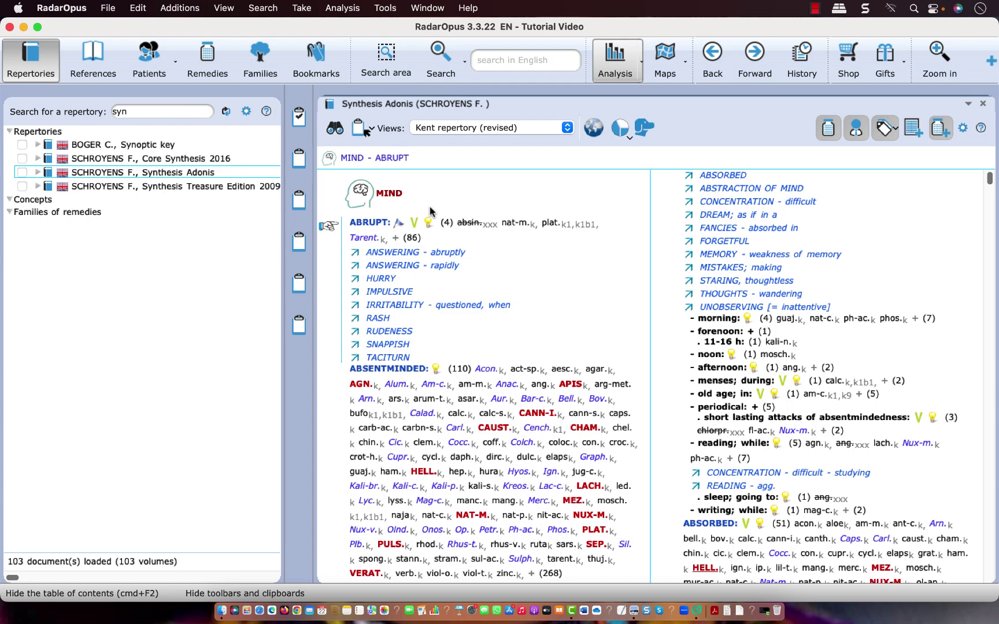
{"action": "left_click", "coordinate": [912, 128]}
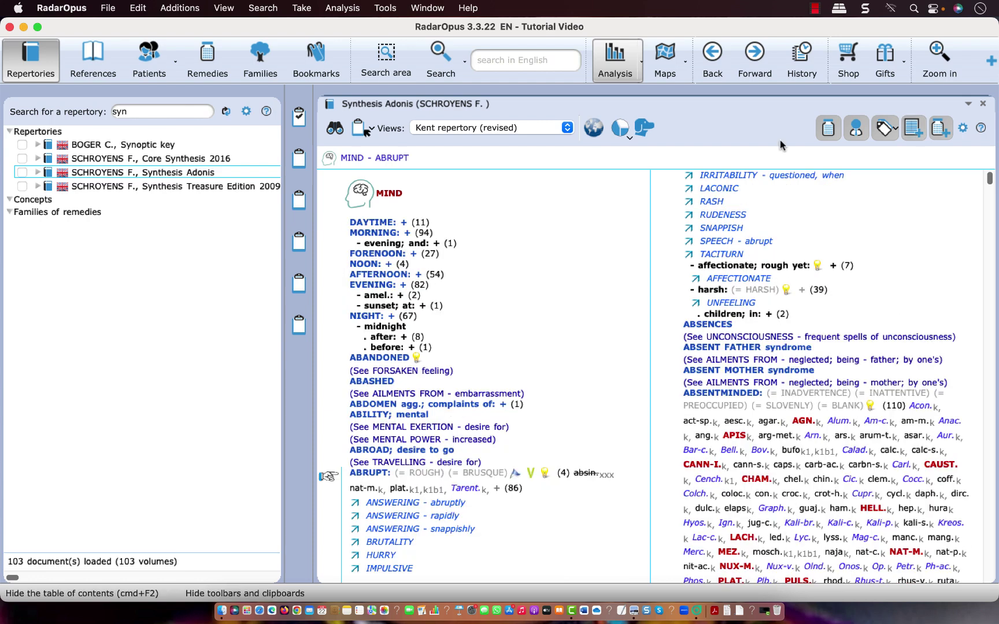
Return to the Full repertory view and add MIND – ABRUPT to the clipboard.
{"action": "left_click", "coordinate": [568, 128]}
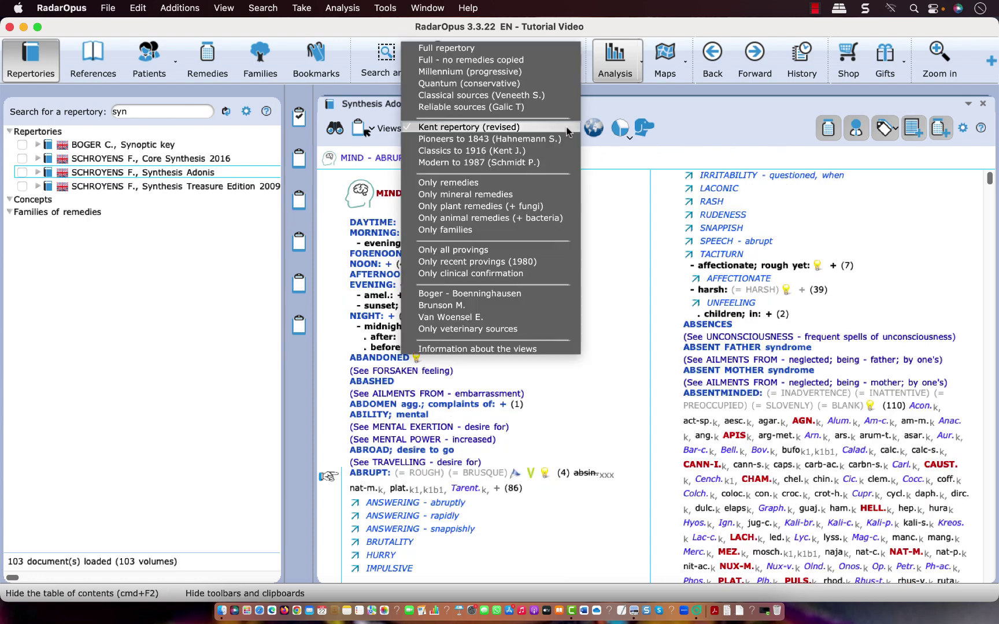
{"action": "left_click", "coordinate": [519, 49]}
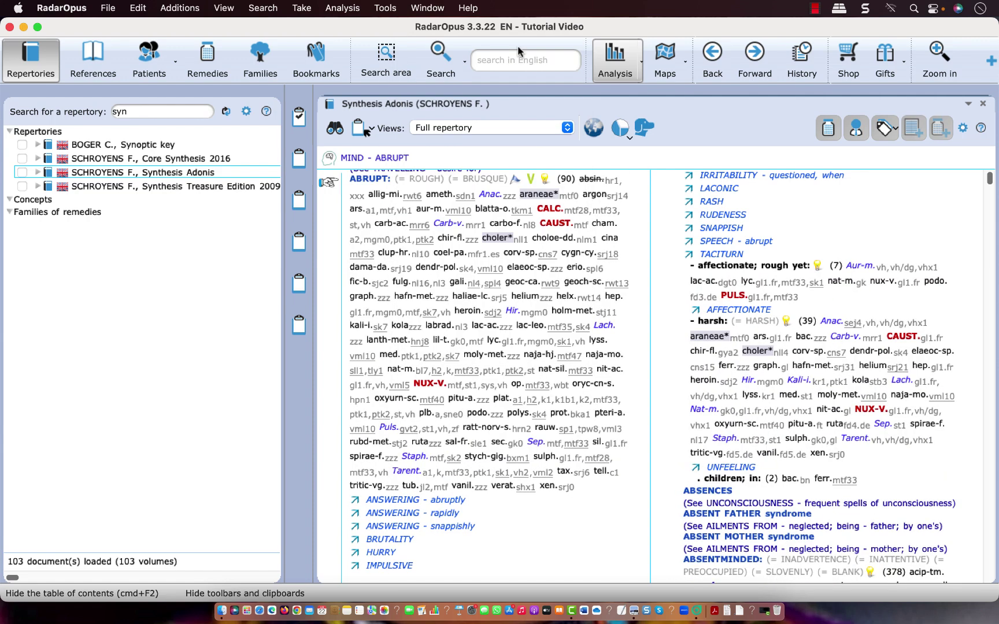
{"action": "left_click", "coordinate": [361, 128]}
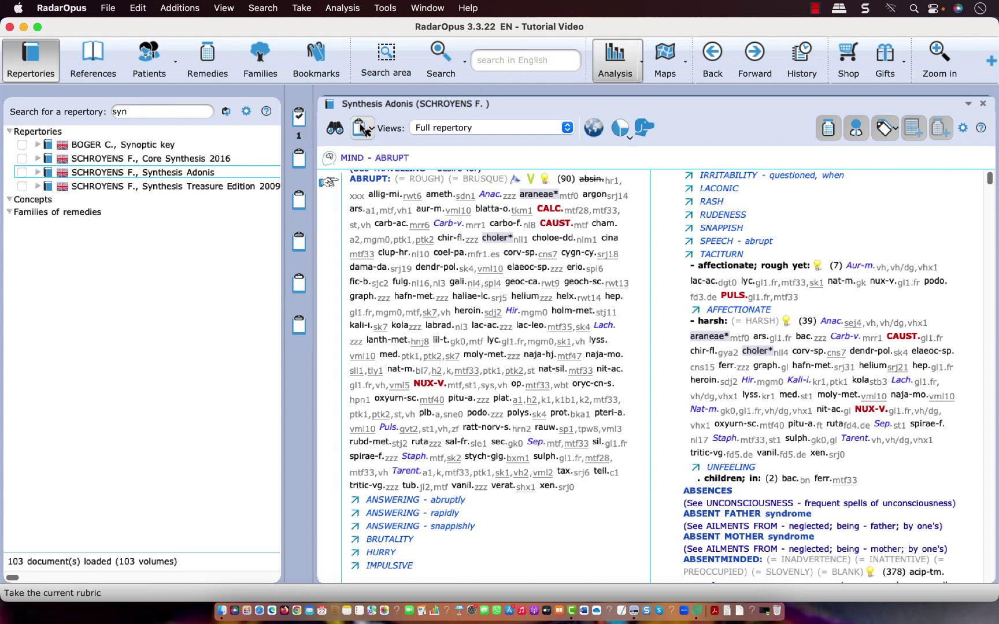
Go to MIND – FEAR via the Navigation window and add it to the clipboard.
{"action": "type", "text": "mi"}
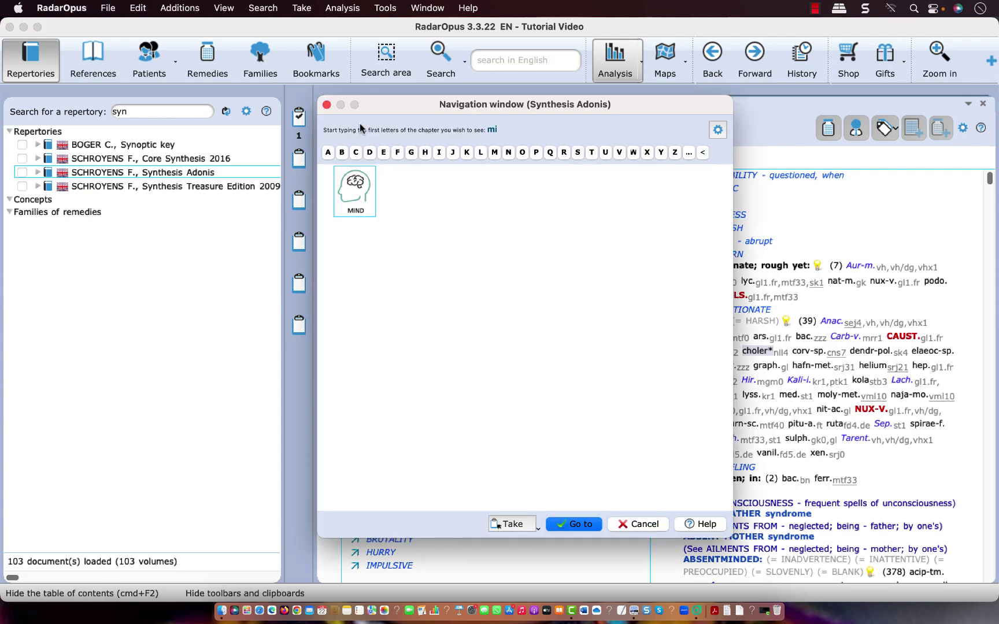
{"action": "key", "text": "Return"}
{"action": "type", "text": "fear"}
{"action": "key", "text": "Return"}
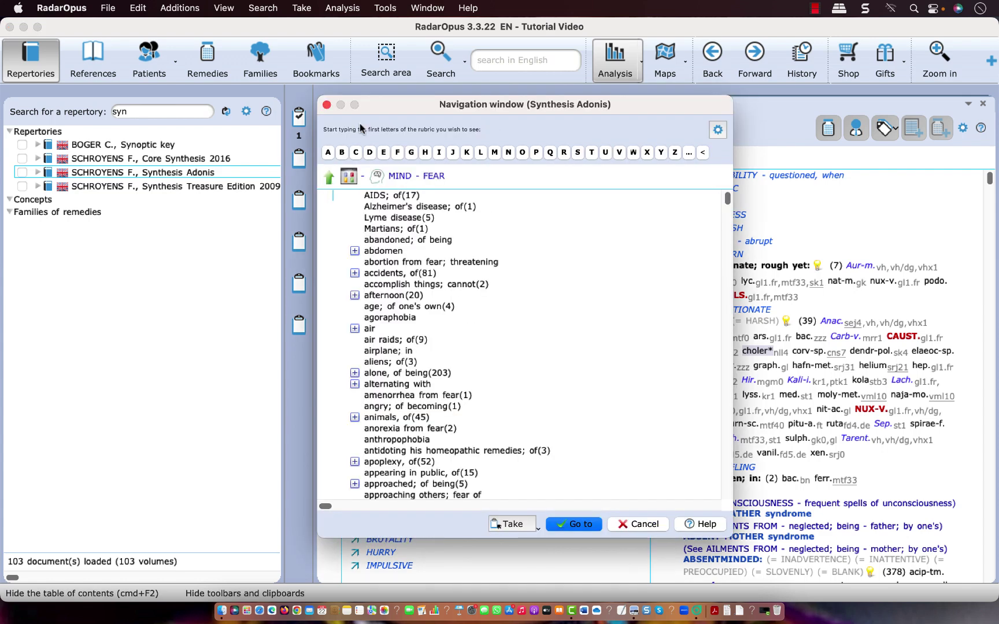
{"action": "key", "text": "Return"}
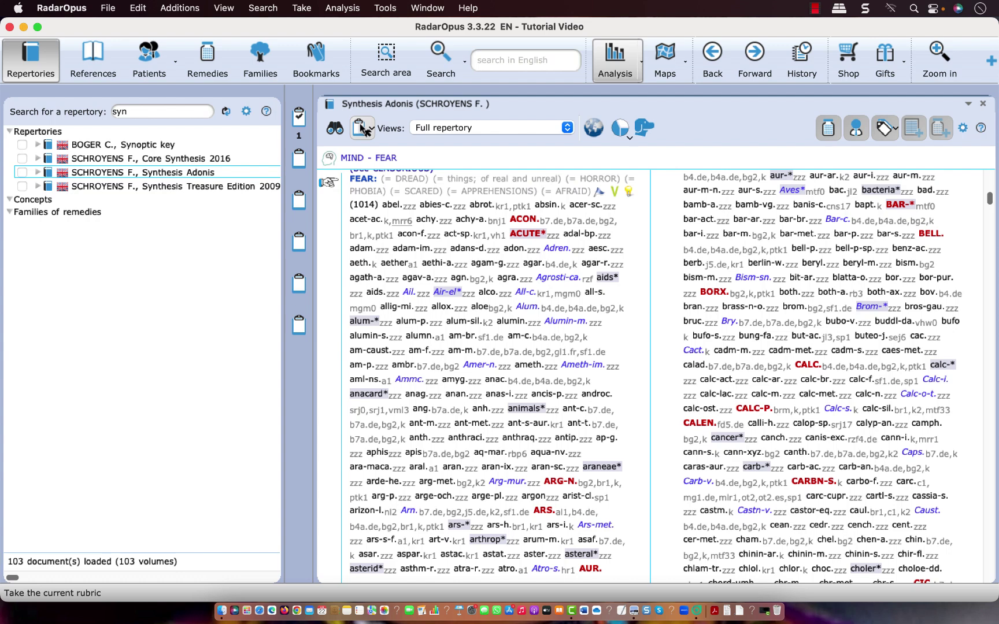
{"action": "left_click", "coordinate": [363, 128]}
Open the analysis of the two clipboard rubrics and limit it to Kent repertory (revised).
{"action": "left_click", "coordinate": [614, 57]}
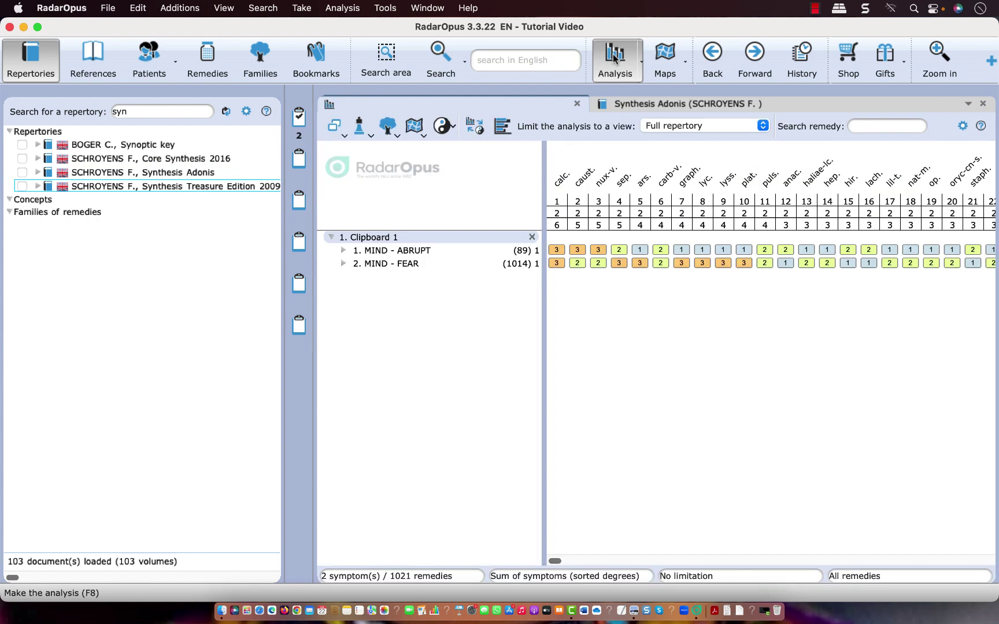
{"action": "left_click", "coordinate": [764, 126]}
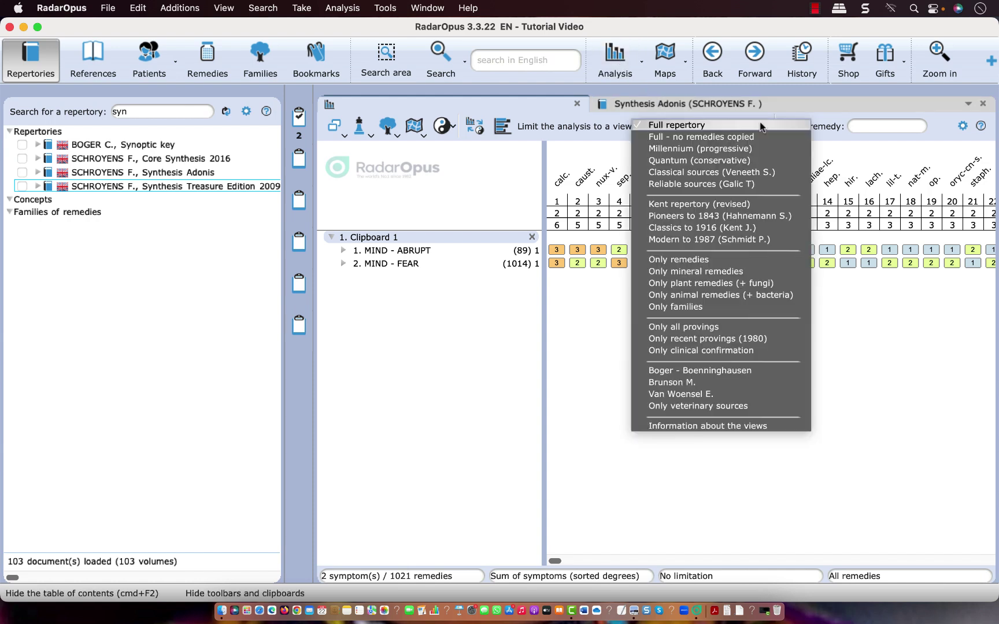
{"action": "left_click", "coordinate": [744, 203]}
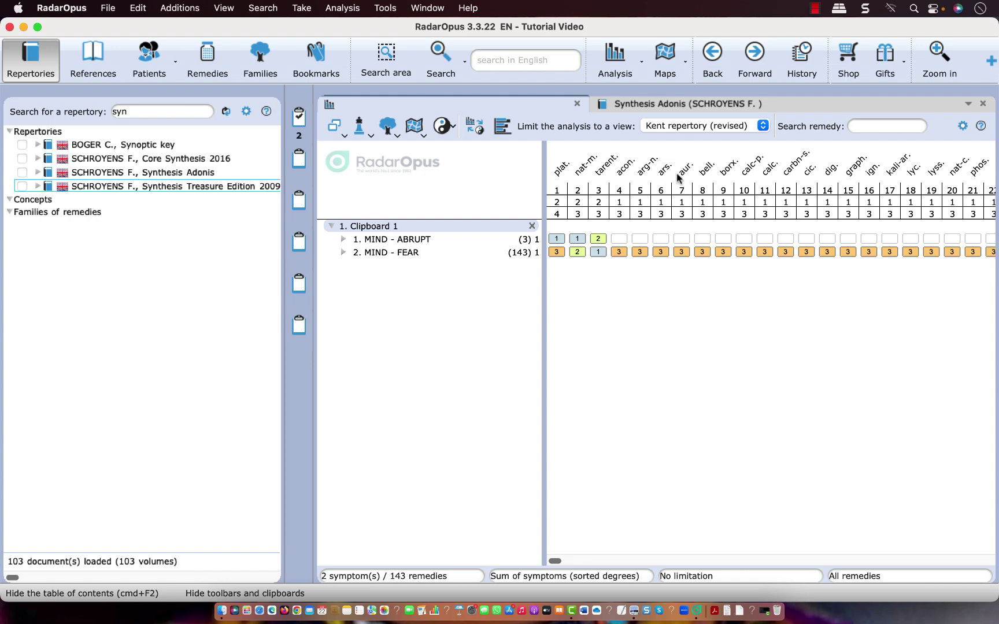
Limit the analysis to Van Woensel E., then restore Full repertory covering 1021 remedies.
{"action": "left_click", "coordinate": [758, 129]}
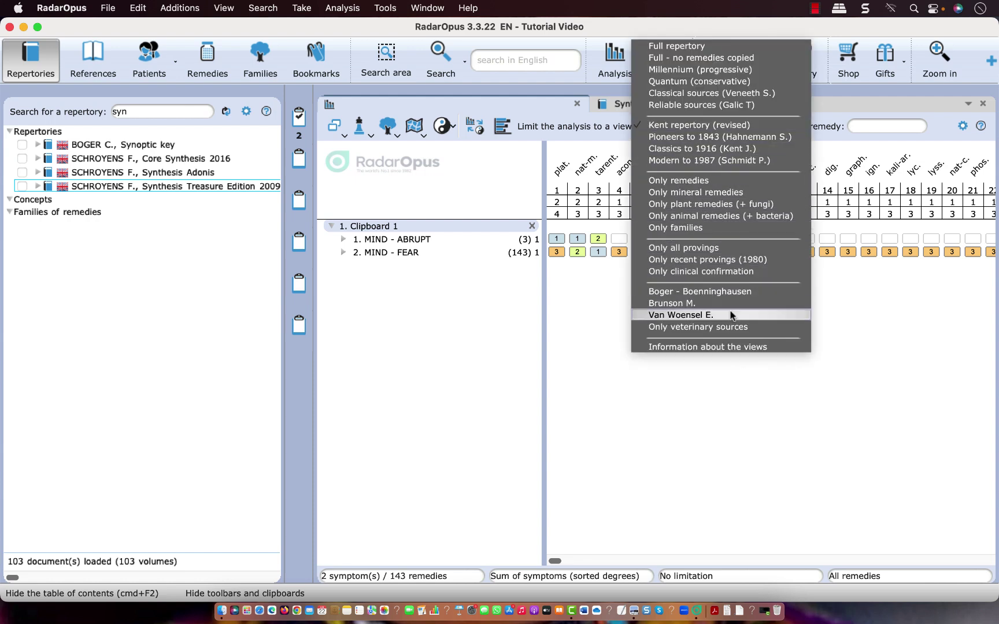
{"action": "left_click", "coordinate": [731, 315]}
{"action": "left_click", "coordinate": [760, 127]}
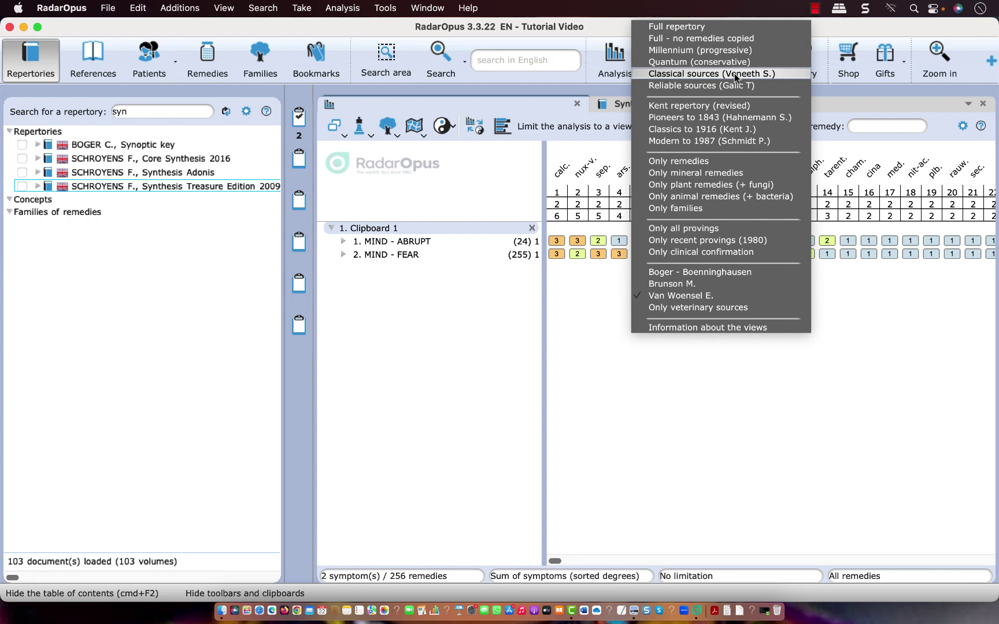
{"action": "left_click", "coordinate": [707, 295]}
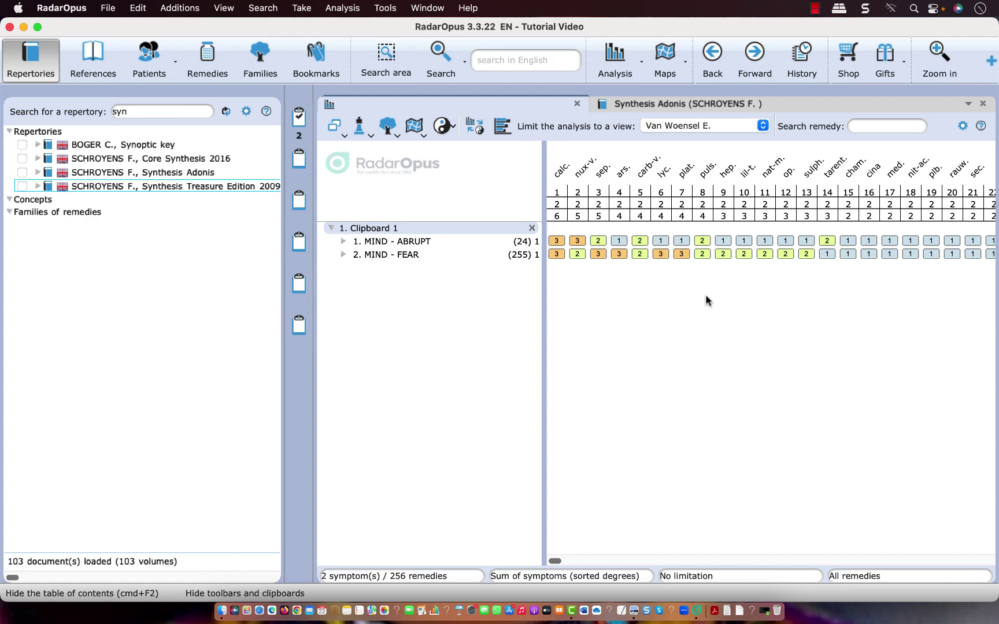
{"action": "left_click", "coordinate": [760, 128]}
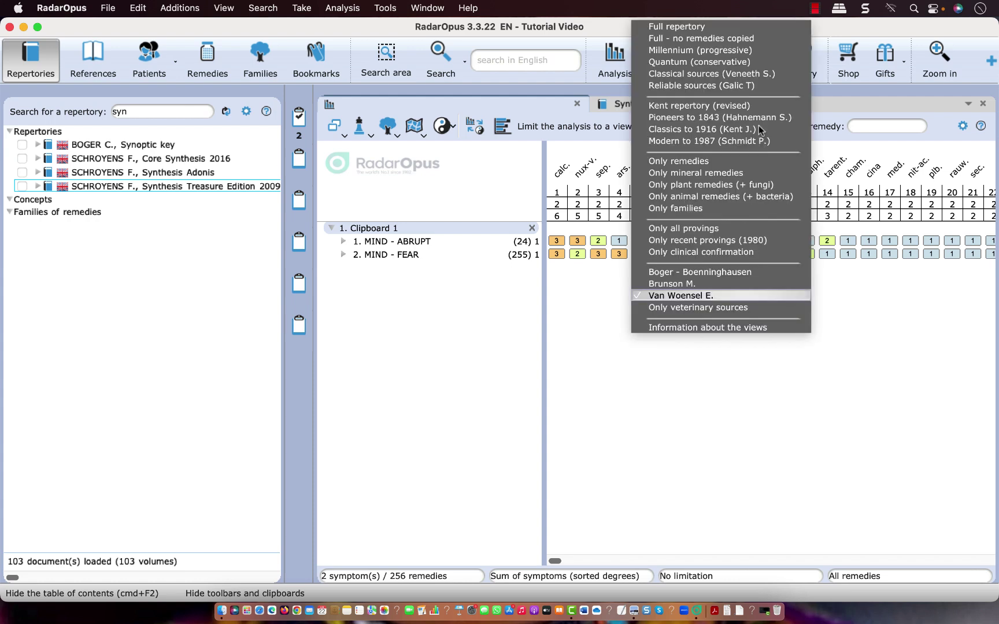
{"action": "left_click", "coordinate": [691, 29]}
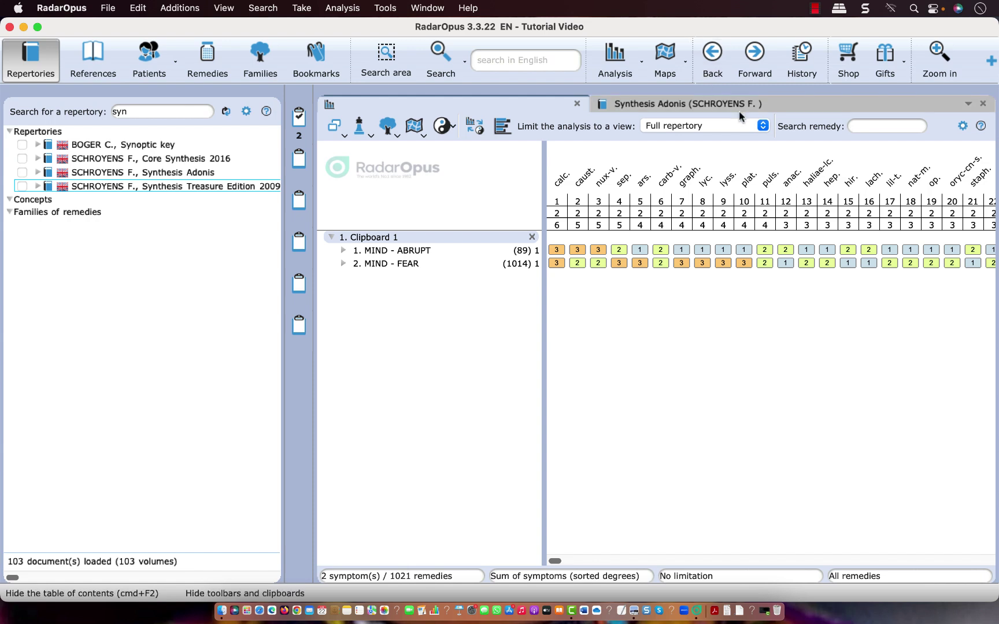
{"action": "left_click", "coordinate": [763, 127]}
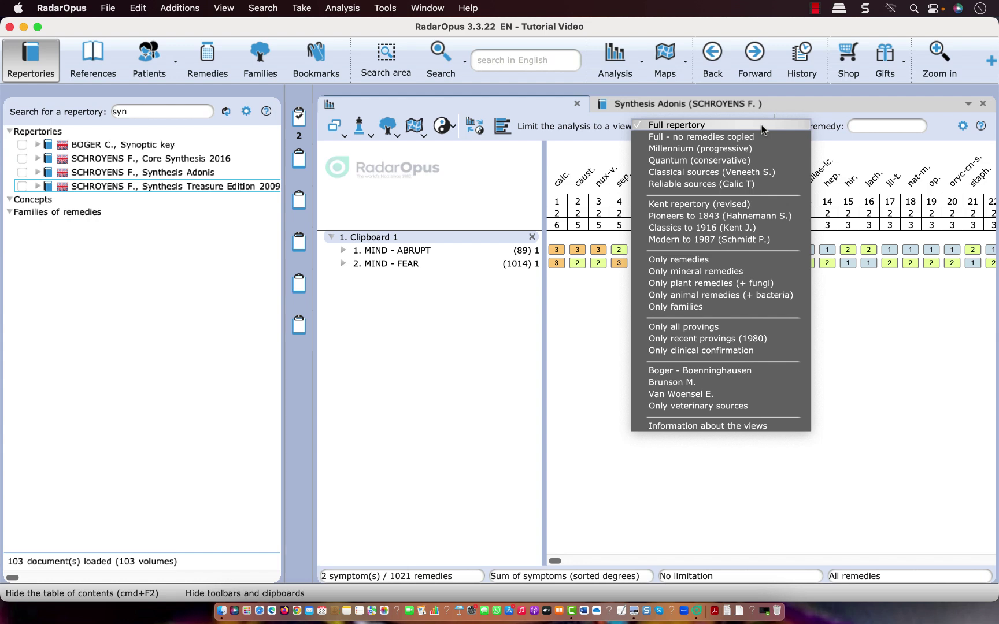
{"action": "left_click", "coordinate": [738, 107]}
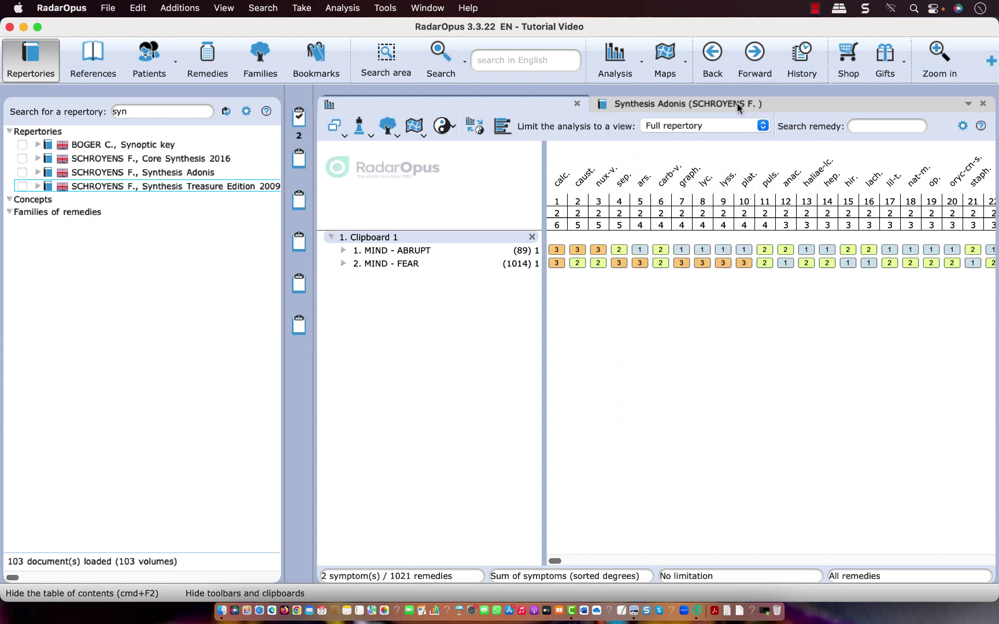
On the Synthesis Adonis tab, hide author abbreviations for the 1014 MIND – FEAR remedies.
{"action": "left_click", "coordinate": [737, 108]}
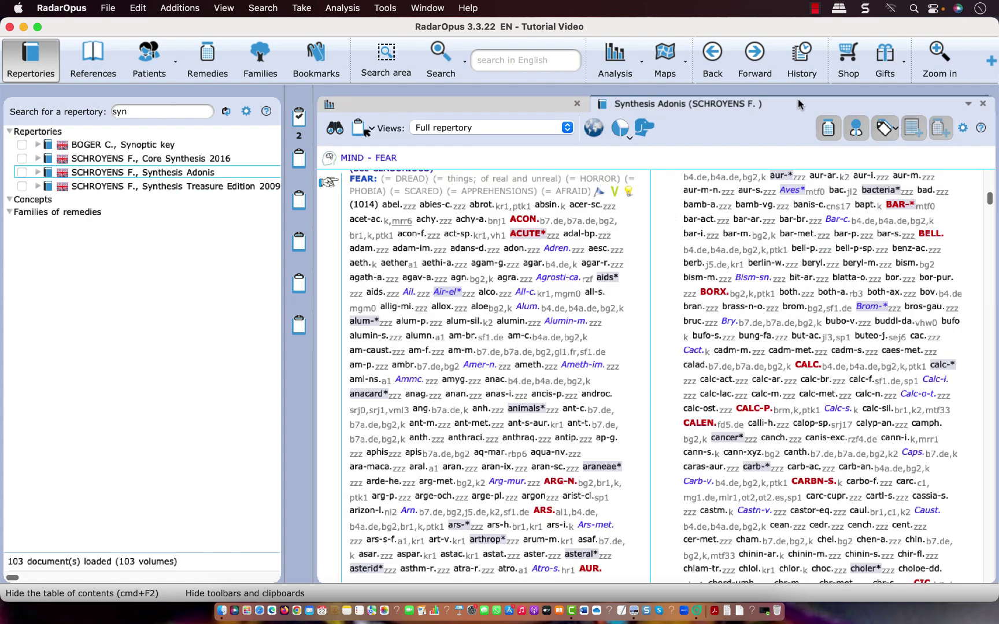
{"action": "left_click", "coordinate": [855, 135]}
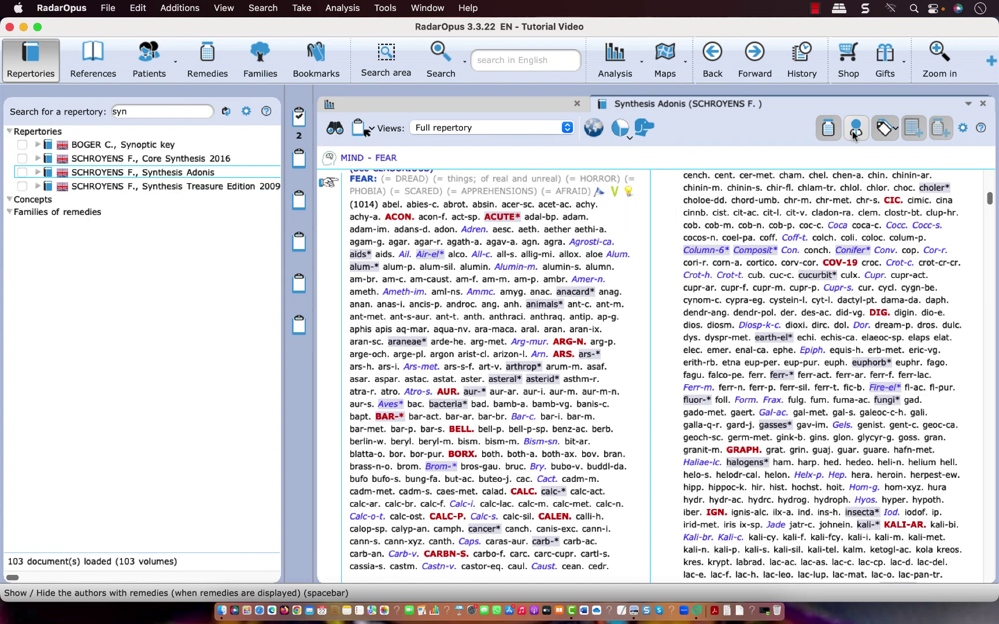
{"action": "left_click", "coordinate": [854, 135]}
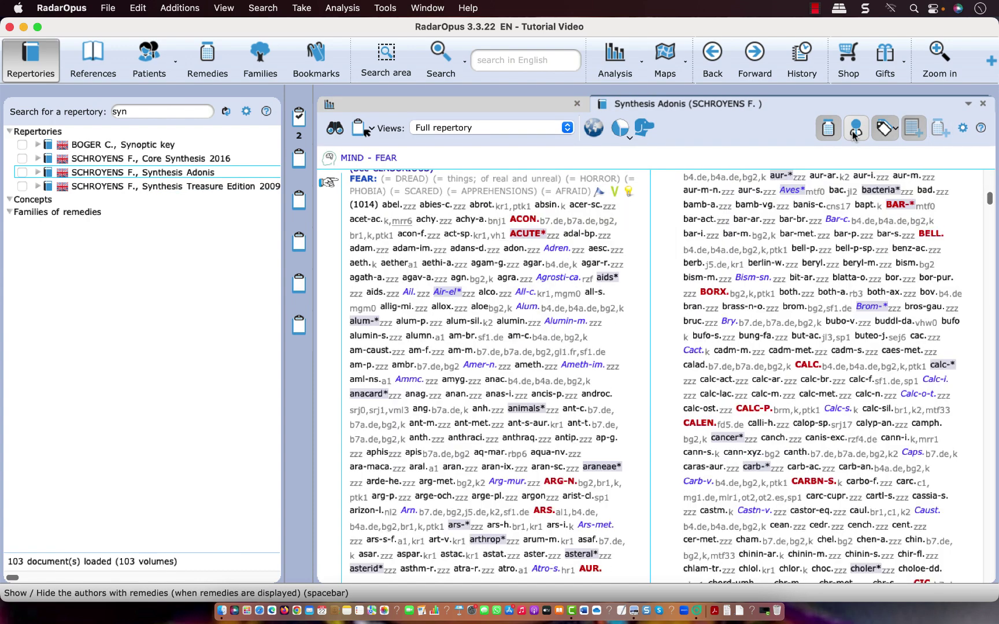
{"action": "left_click", "coordinate": [854, 136]}
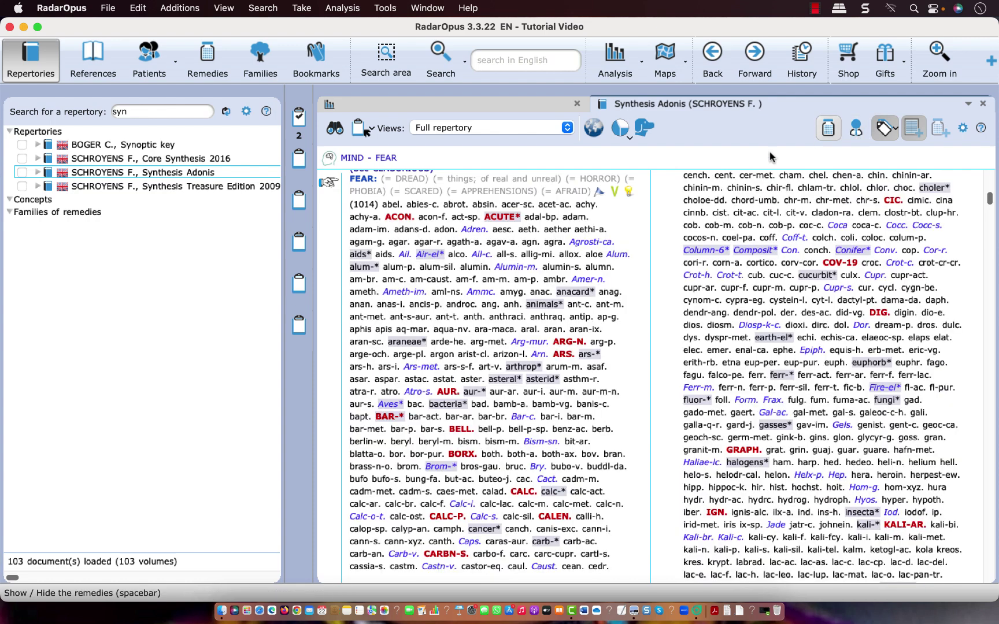
{"action": "left_click", "coordinate": [568, 130]}
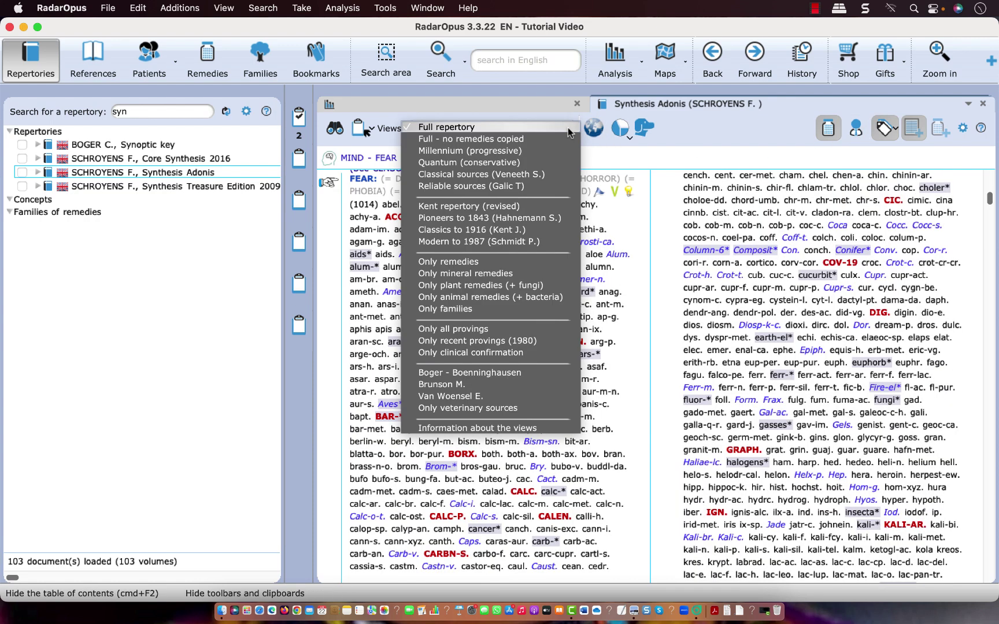
Review FEAR limited to animal remedies with excluded counts, then restore Full repertory and the analysis.
{"action": "left_click", "coordinate": [530, 299]}
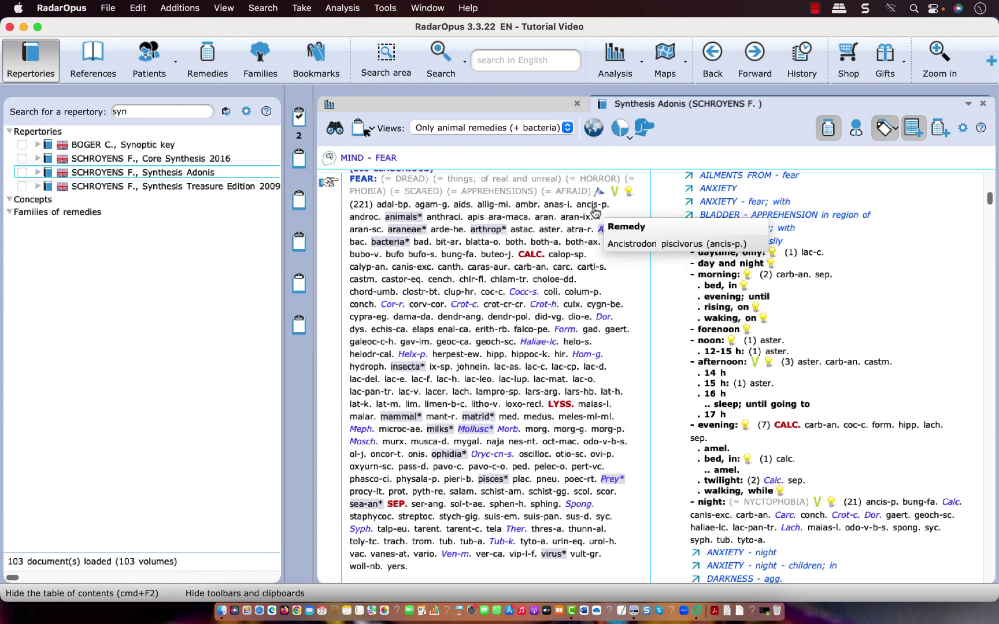
{"action": "left_click", "coordinate": [941, 128]}
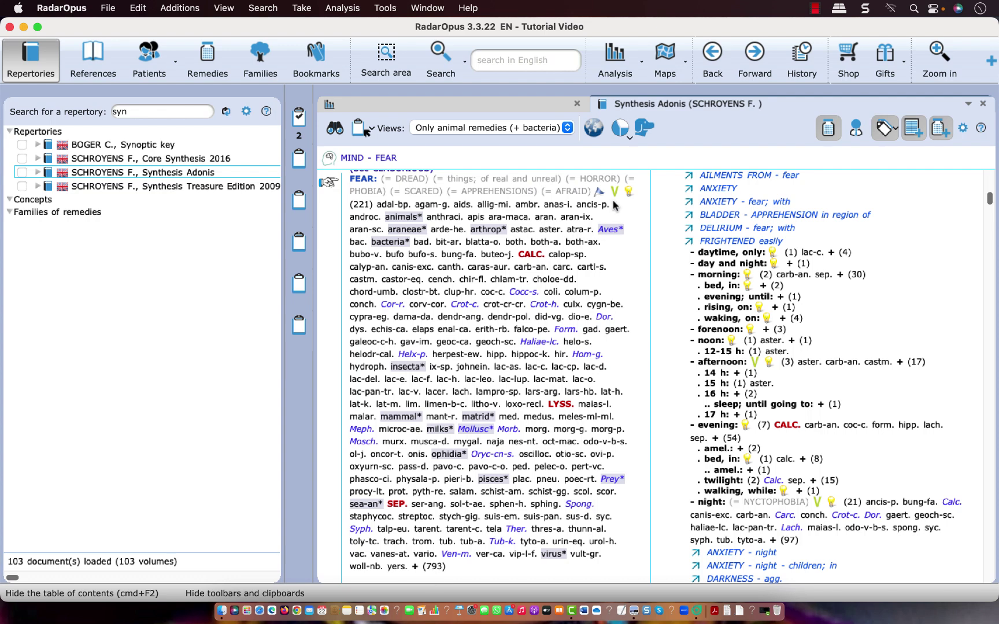
{"action": "left_click", "coordinate": [567, 129]}
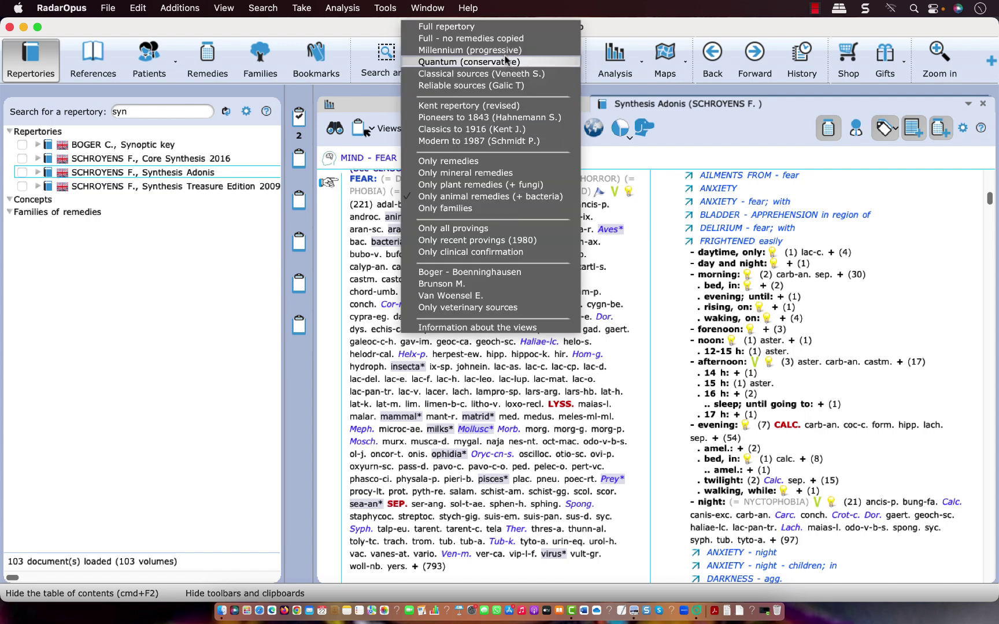
{"action": "left_click", "coordinate": [493, 27]}
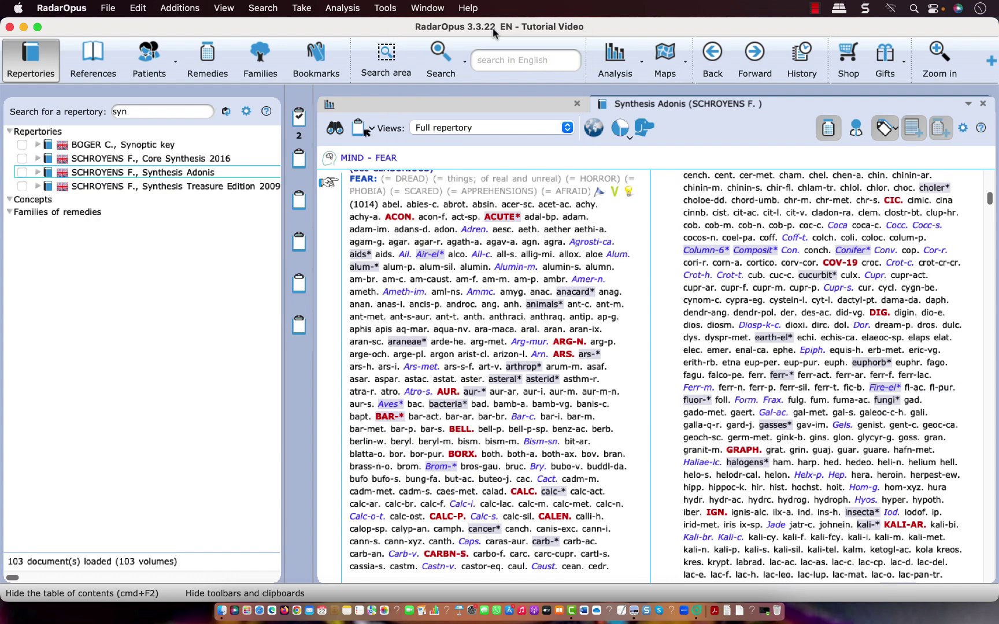
{"action": "left_click", "coordinate": [629, 61]}
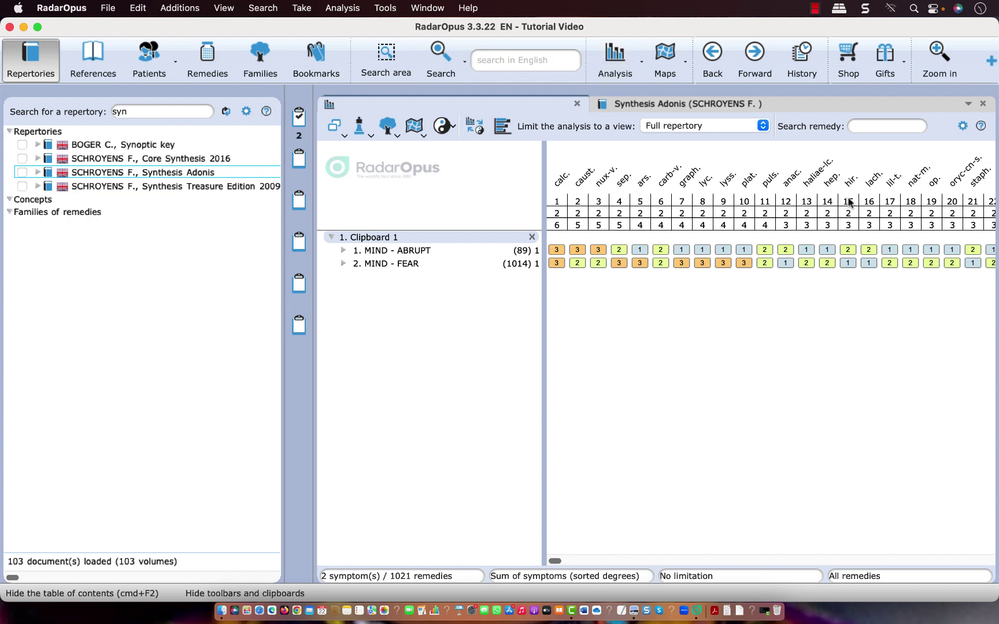
Highlight the Solanaceae (APG2) family in the analysis, showing remedy columns 87–108 with bell. and stram.
{"action": "left_click", "coordinate": [254, 57]}
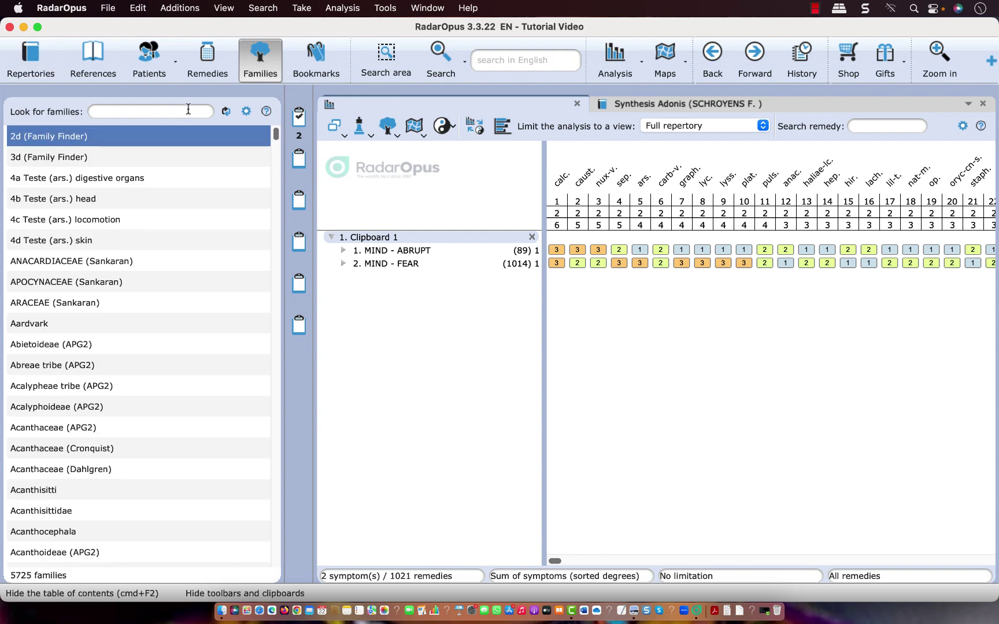
{"action": "type", "text": "sola"}
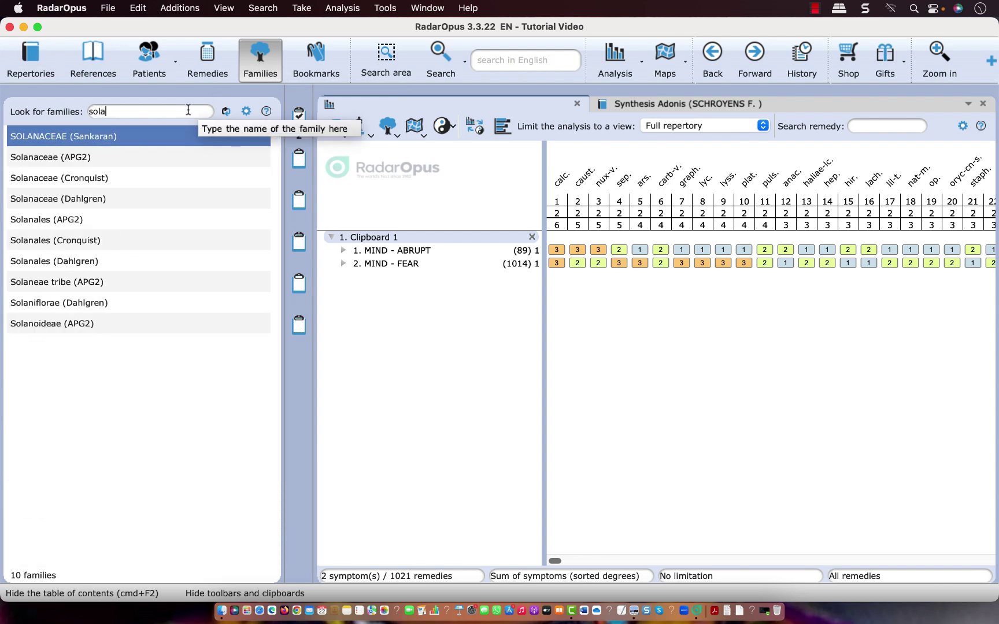
{"action": "left_click", "coordinate": [44, 157]}
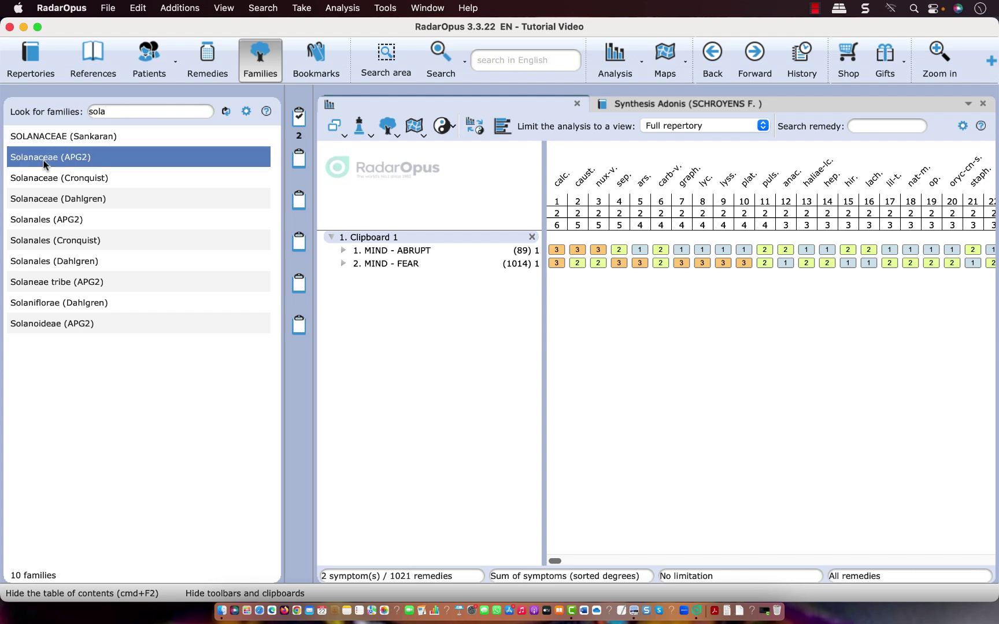
{"action": "right_click", "coordinate": [44, 160]}
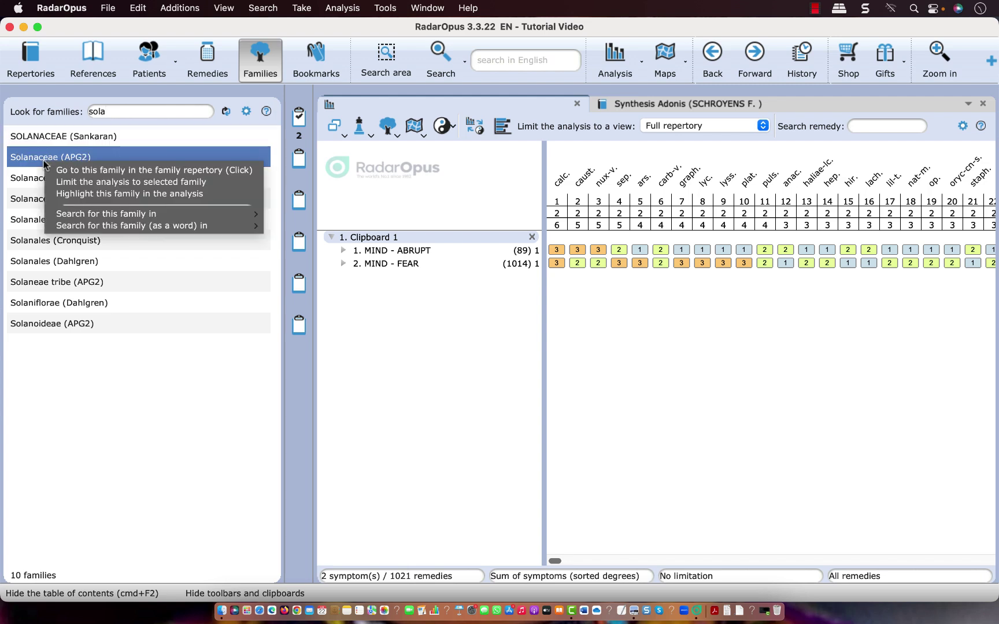
{"action": "left_click", "coordinate": [64, 194]}
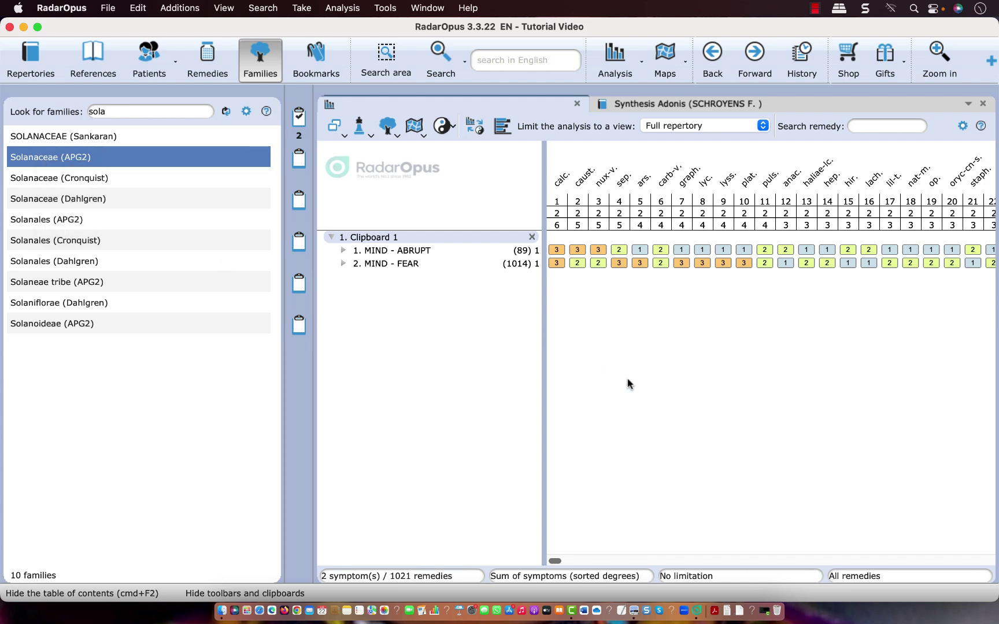
{"action": "left_click", "coordinate": [814, 559]}
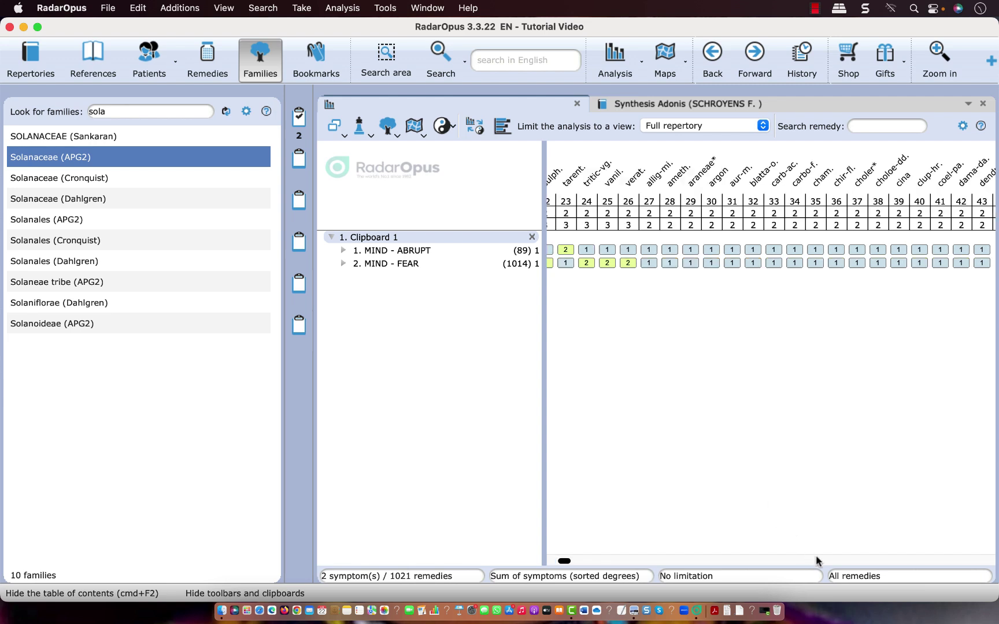
{"action": "left_click", "coordinate": [816, 559]}
{"action": "left_click", "coordinate": [837, 561]}
{"action": "left_click", "coordinate": [837, 560]}
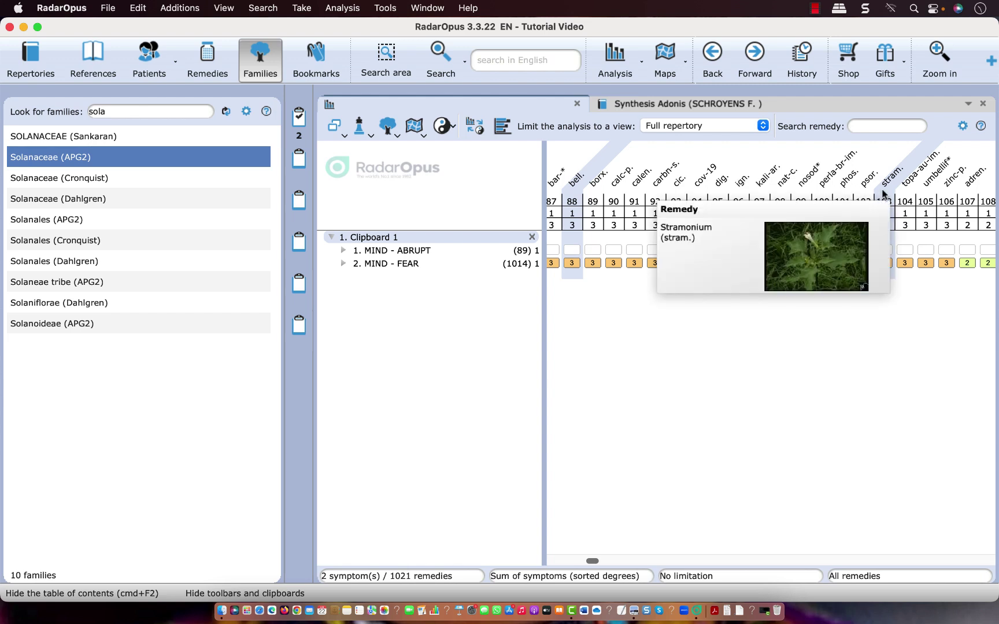
Restrict the analysis grid to Solanaceae (APG2) remedies only.
{"action": "right_click", "coordinate": [122, 159]}
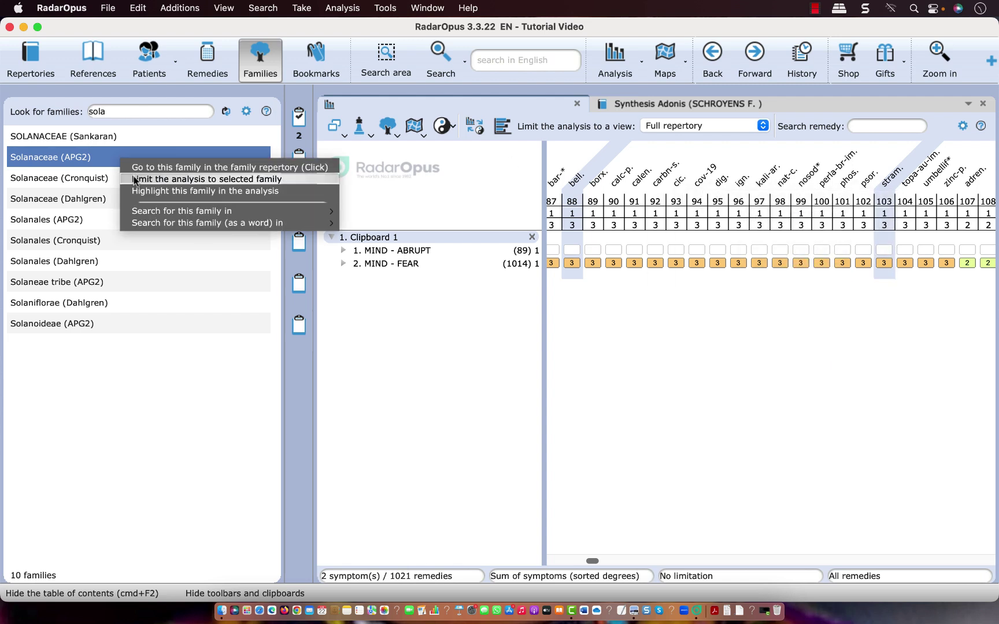
{"action": "left_click", "coordinate": [134, 179]}
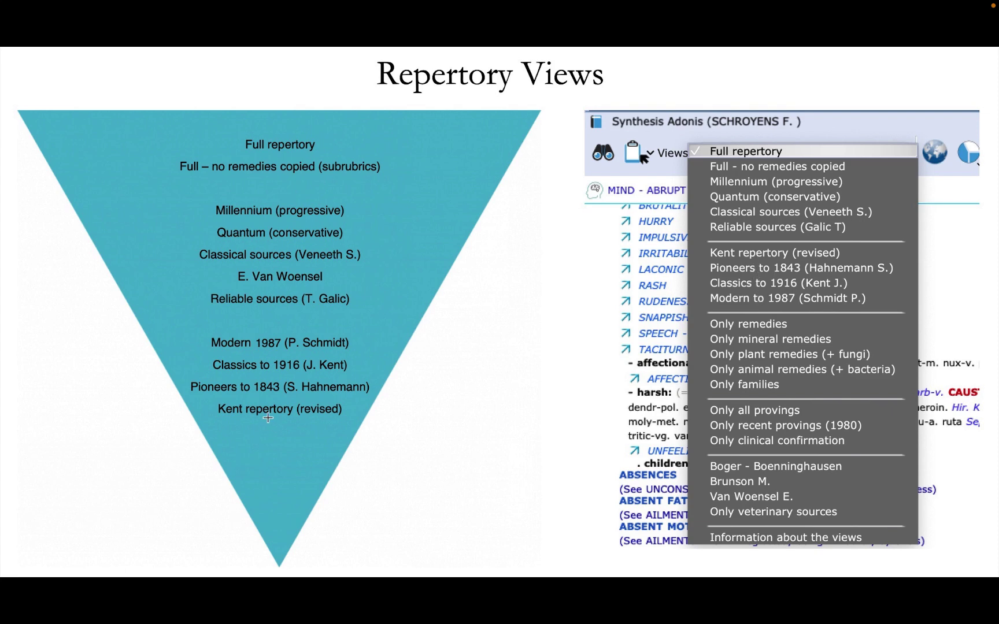
{"action": "left_click", "coordinate": [252, 343]}
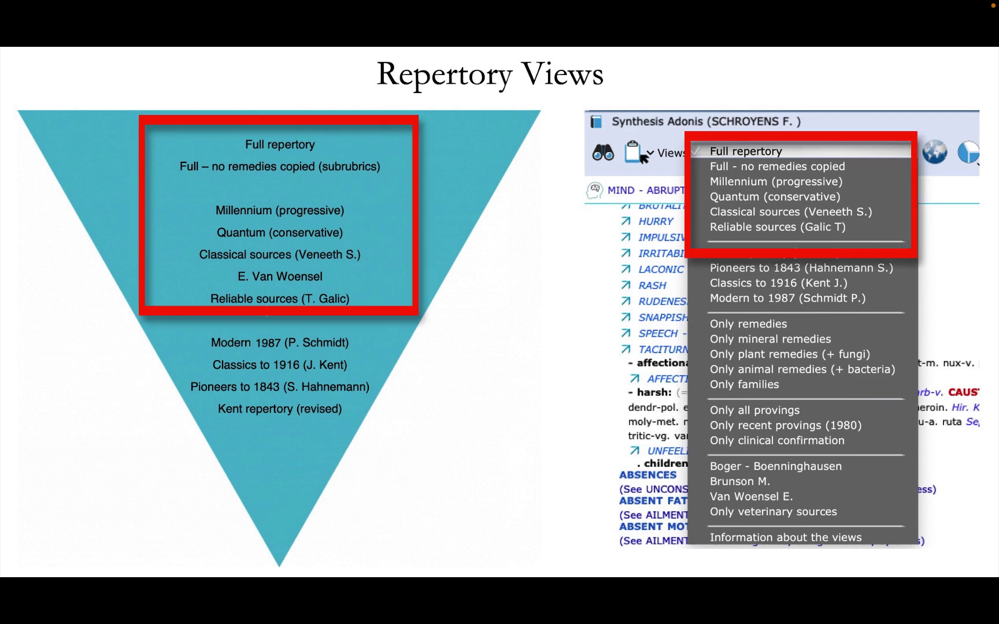
{"action": "left_click", "coordinate": [295, 263]}
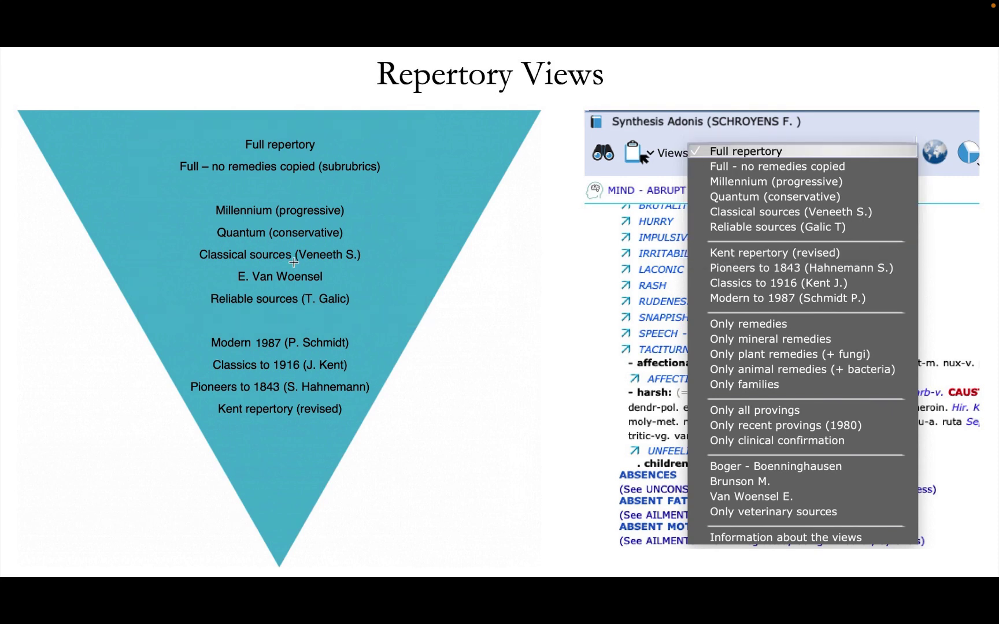